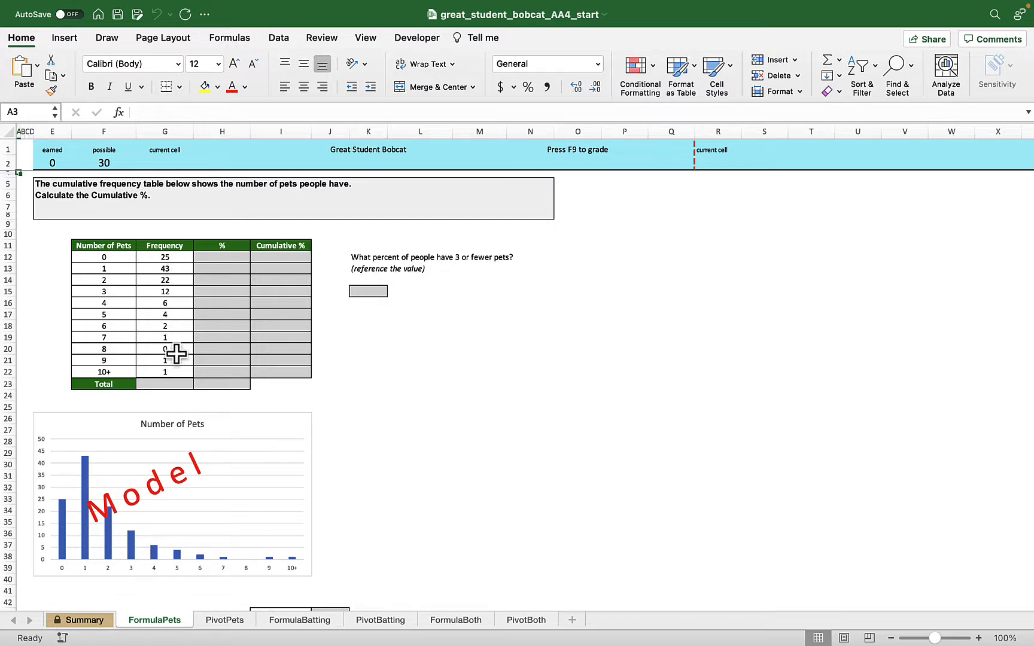
Step: Total the Frequency column in G23 with a SUM of G12:G22
left_click(161, 384)
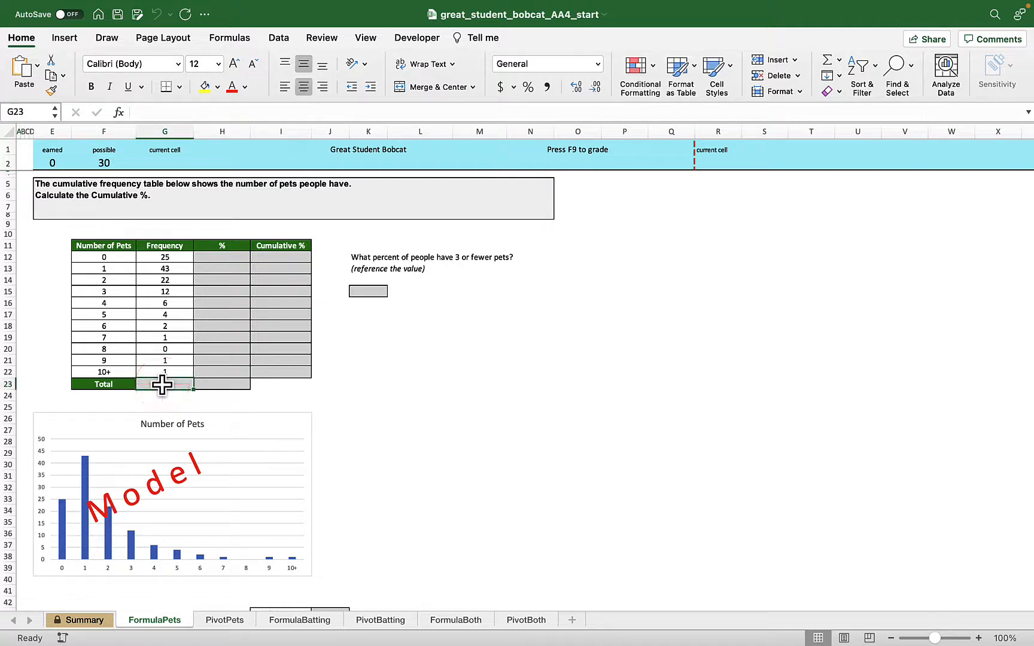
left_click(827, 60)
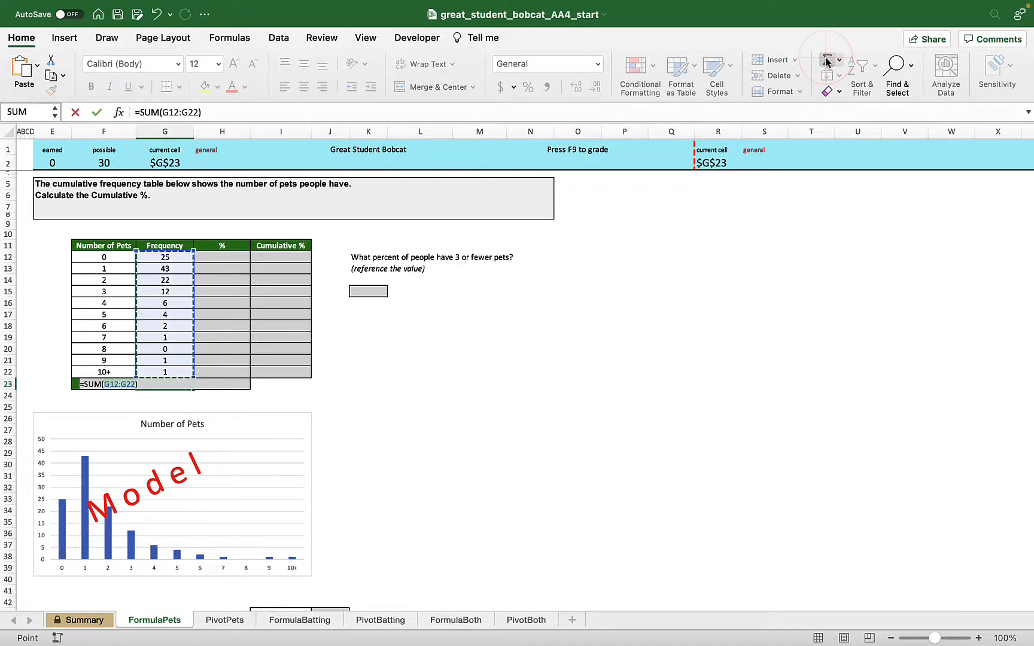
key("Return")
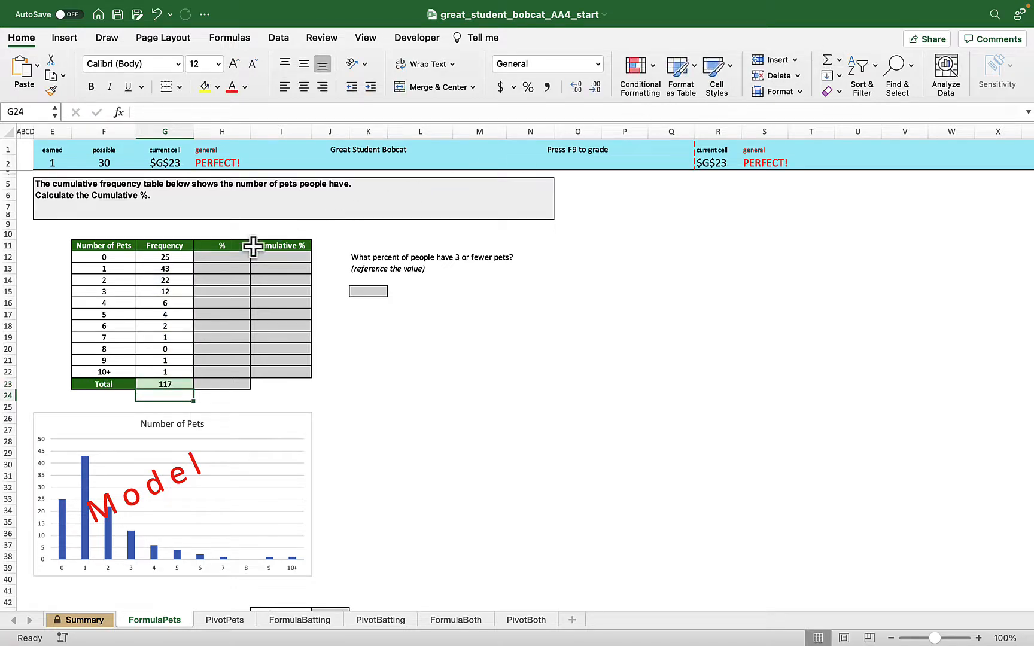
Step: Enter =G12/$G$23 in H12 to calculate the percentage for 0 pets, with the total as an absolute reference
left_click(220, 257)
type("=")
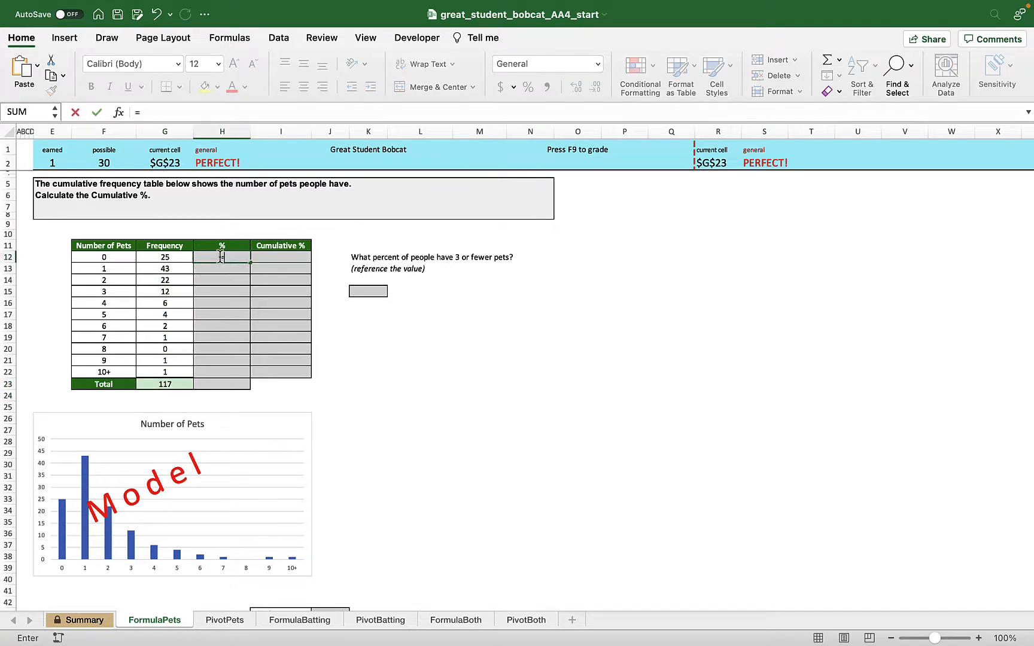
left_click(172, 259)
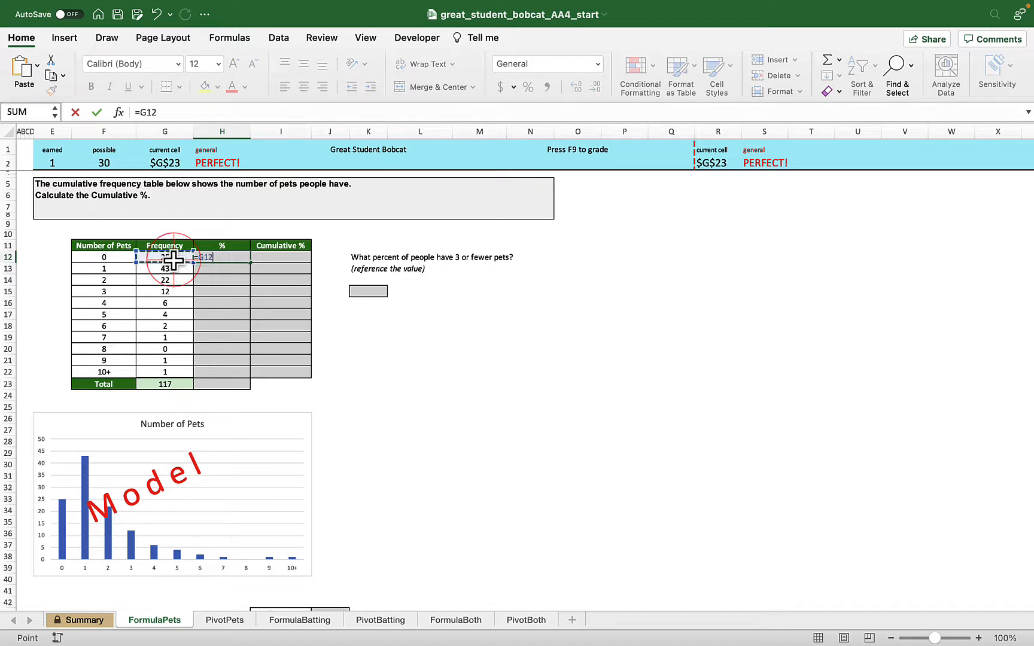
type("/")
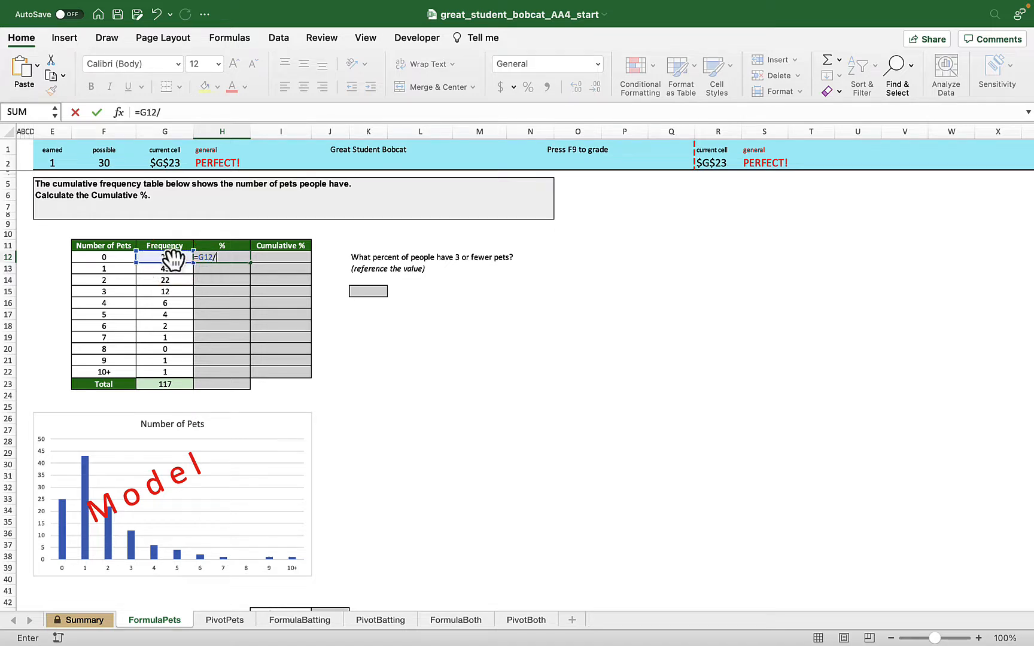
left_click(168, 383)
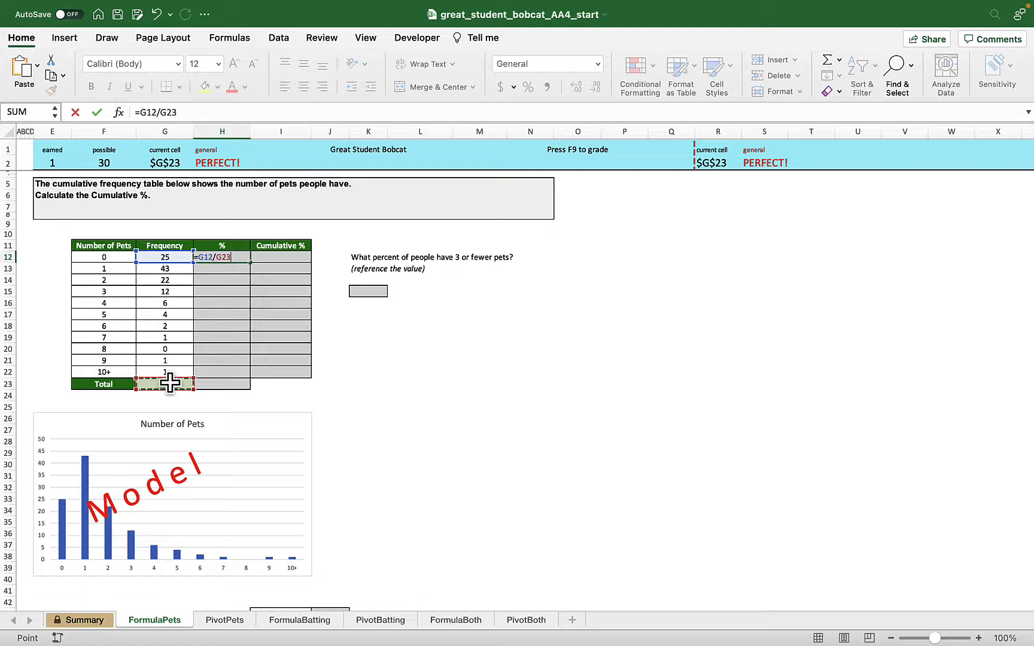
key("F4")
key("Return")
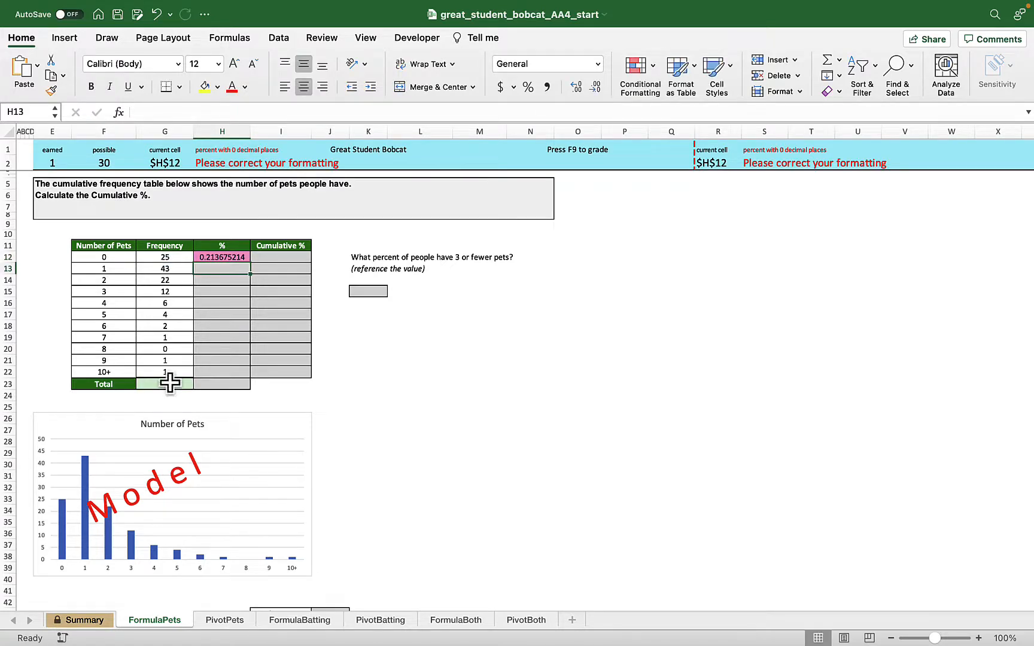
Step: Format H12 as a percentage with 0 decimal places and recalculate the sheet to grade it
left_click(222, 257)
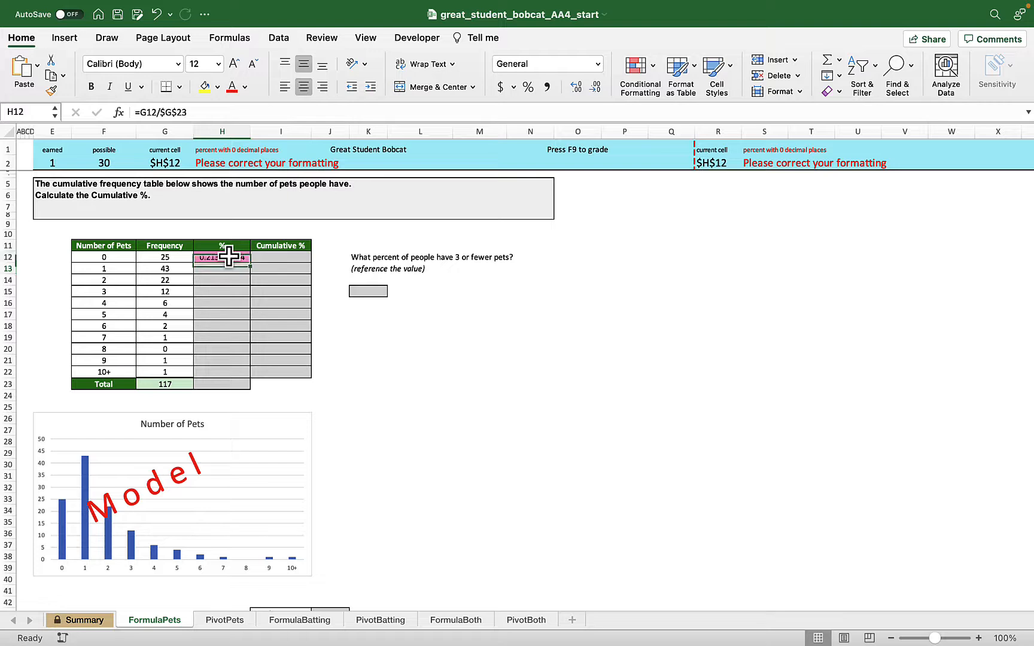
left_click(528, 87)
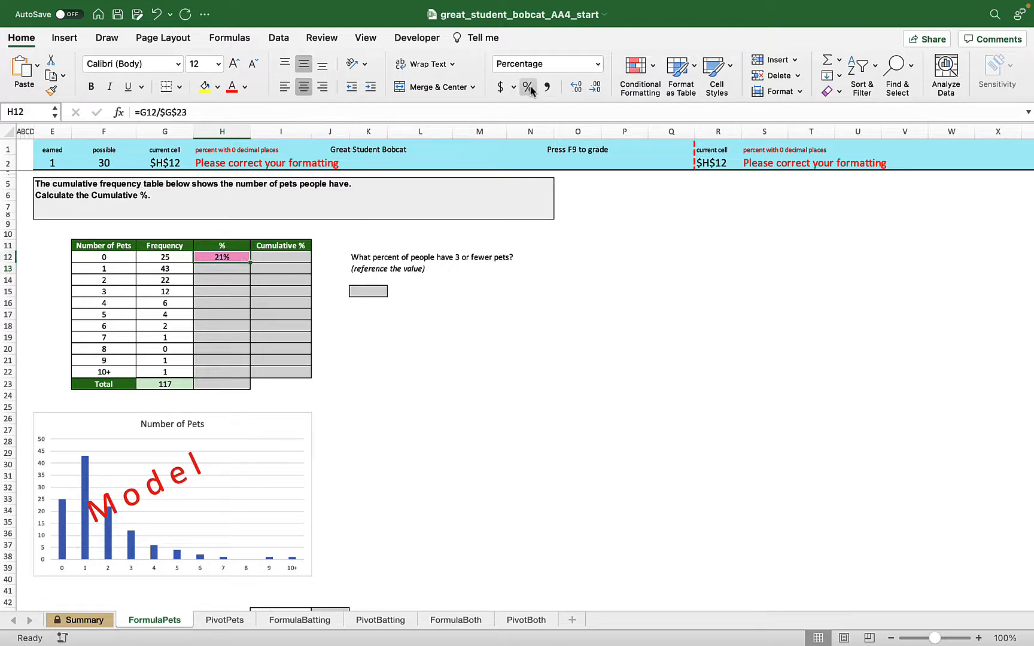
key("F9")
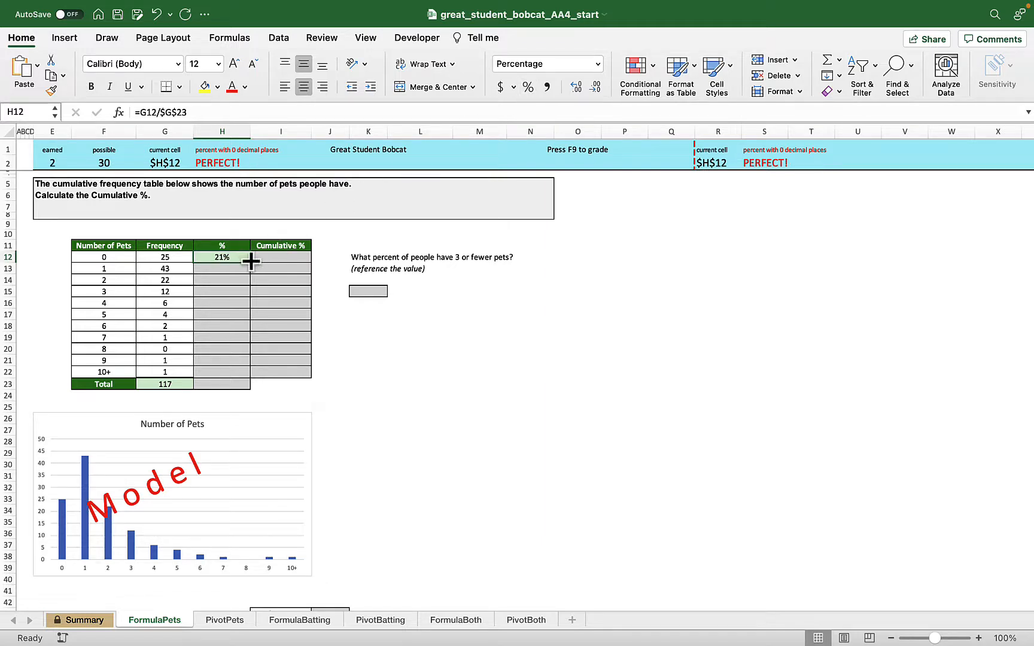
Step: Fill the H12 percentage formula down through H22 and total H12:H22 with SUM in H23
left_click_drag(250, 261, 247, 379)
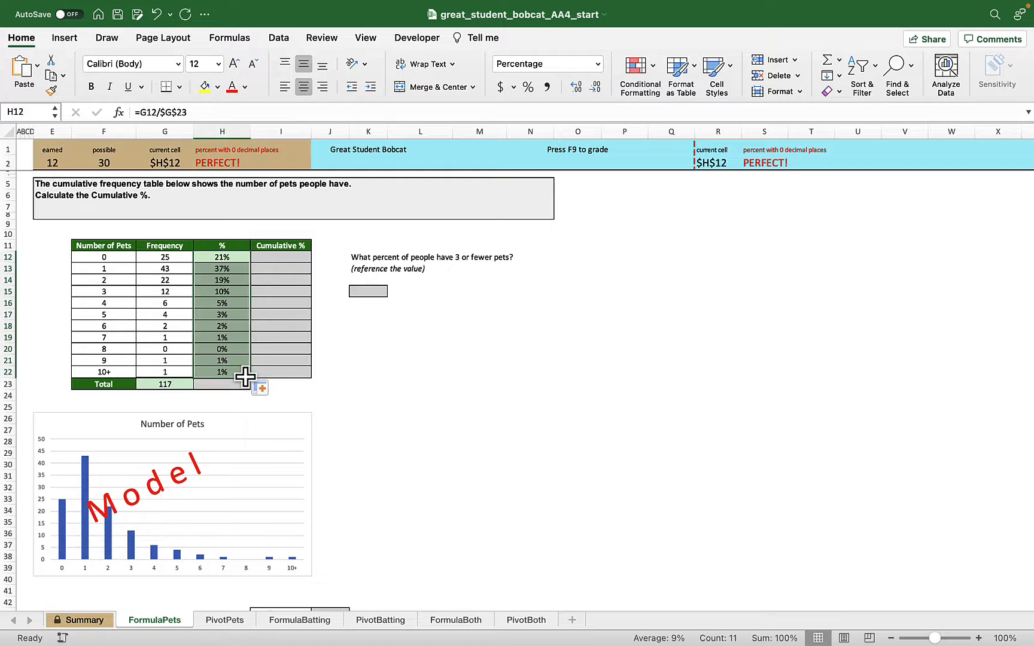
left_click(219, 388)
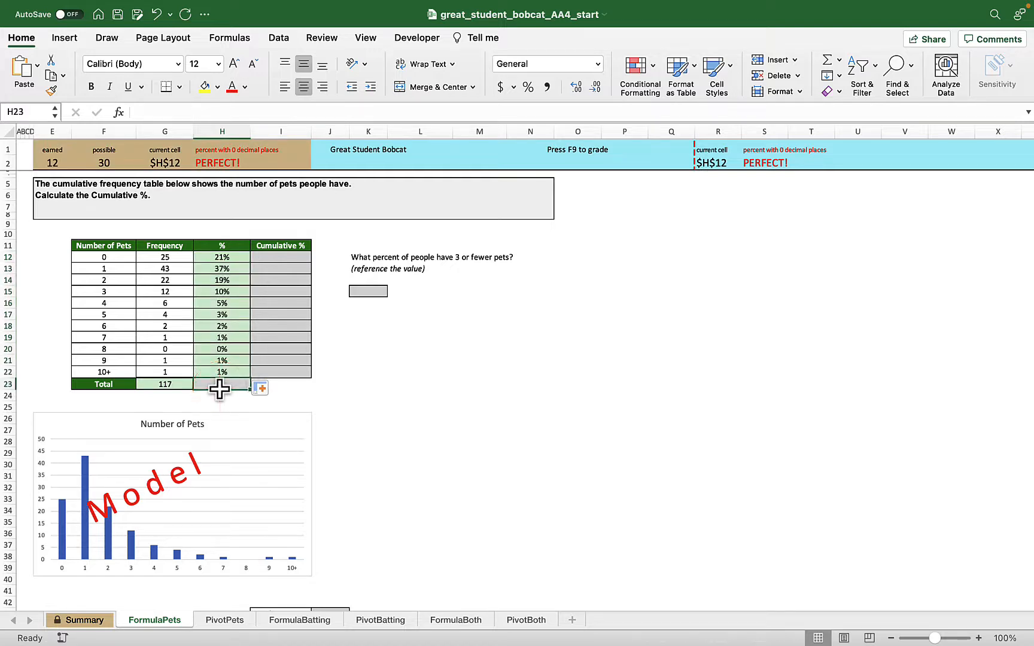
left_click(829, 60)
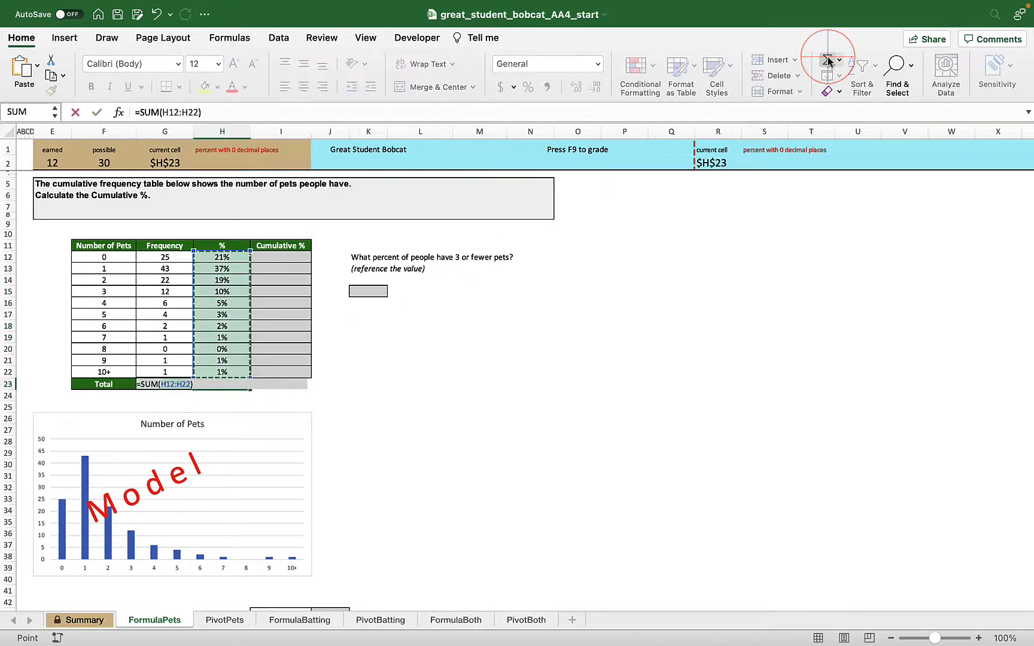
key("Return")
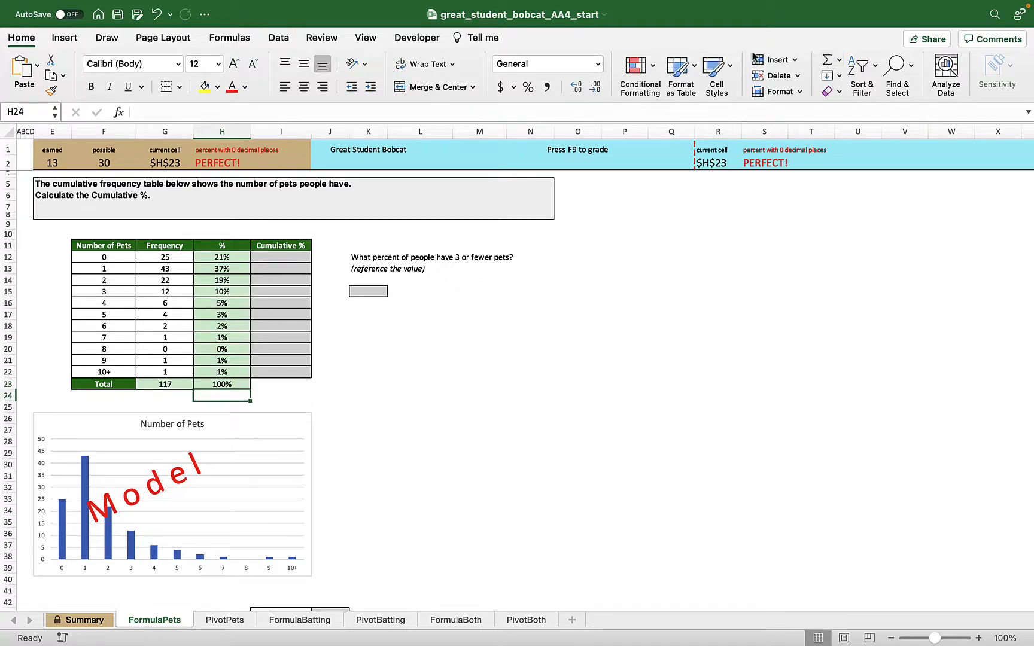
Step: Enter =H12 in I12 as the first value of the Cumulative % column
left_click(292, 257)
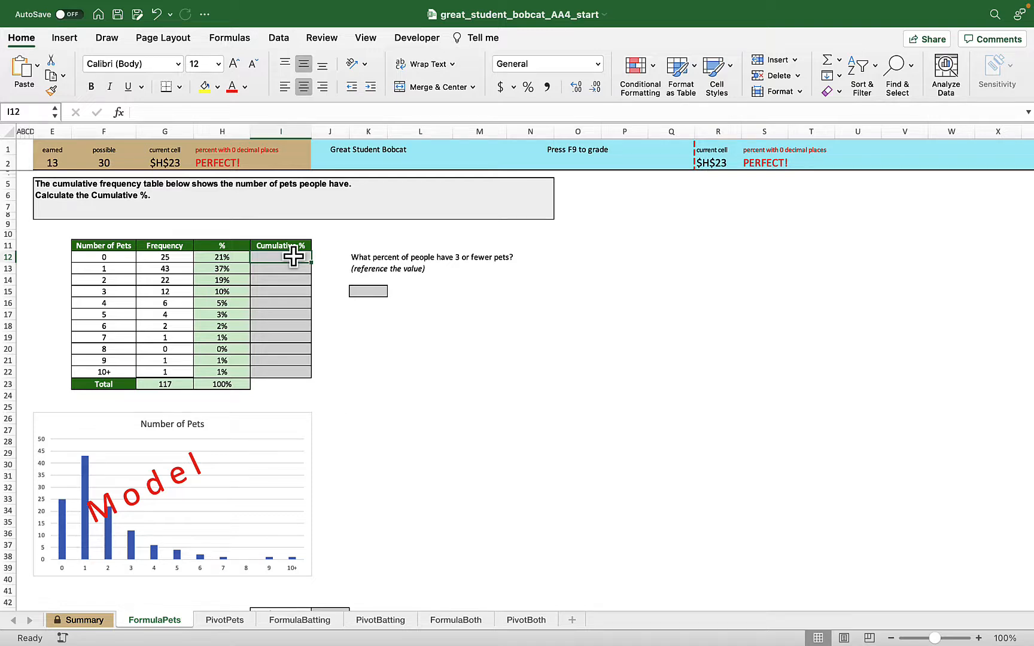
type("=")
left_click(236, 257)
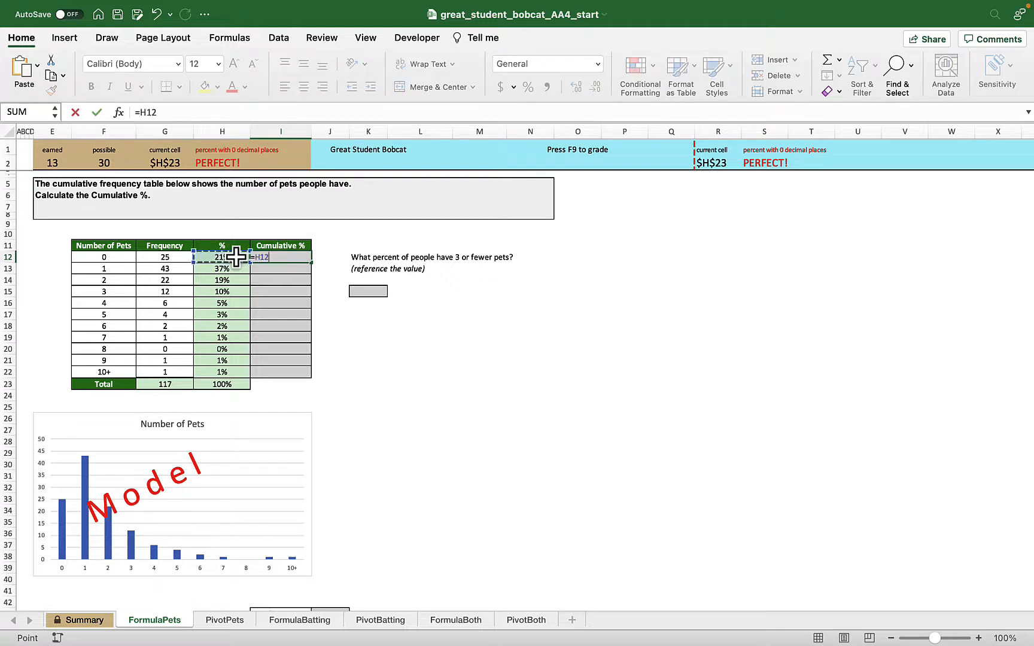
key("Return")
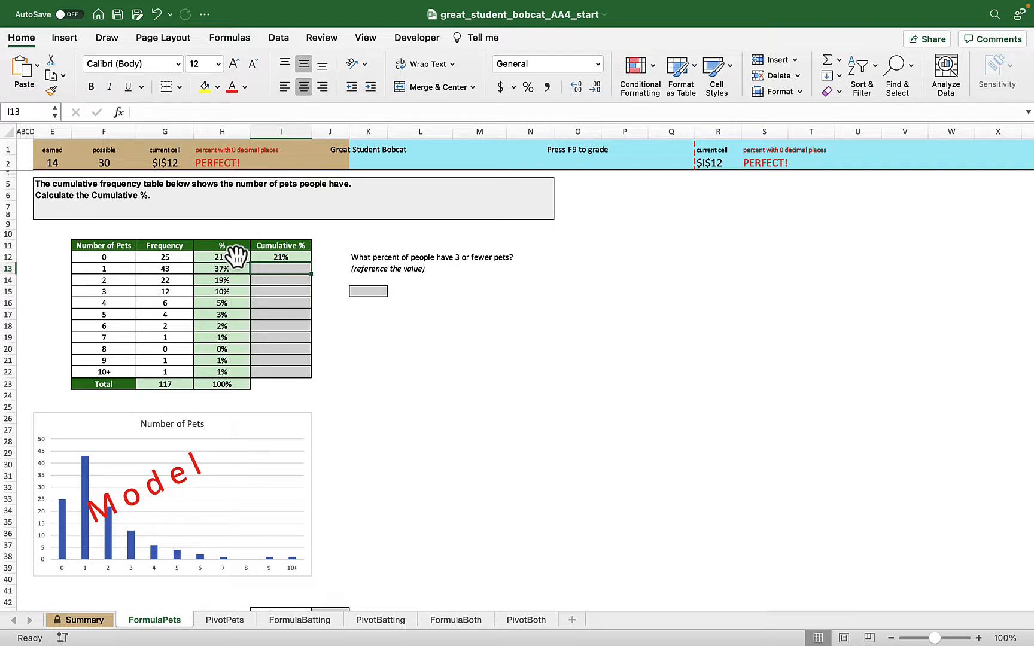
Step: Enter the running-total formula =H13+I12 in I13 and fill it down through I22
type("=")
left_click(238, 269)
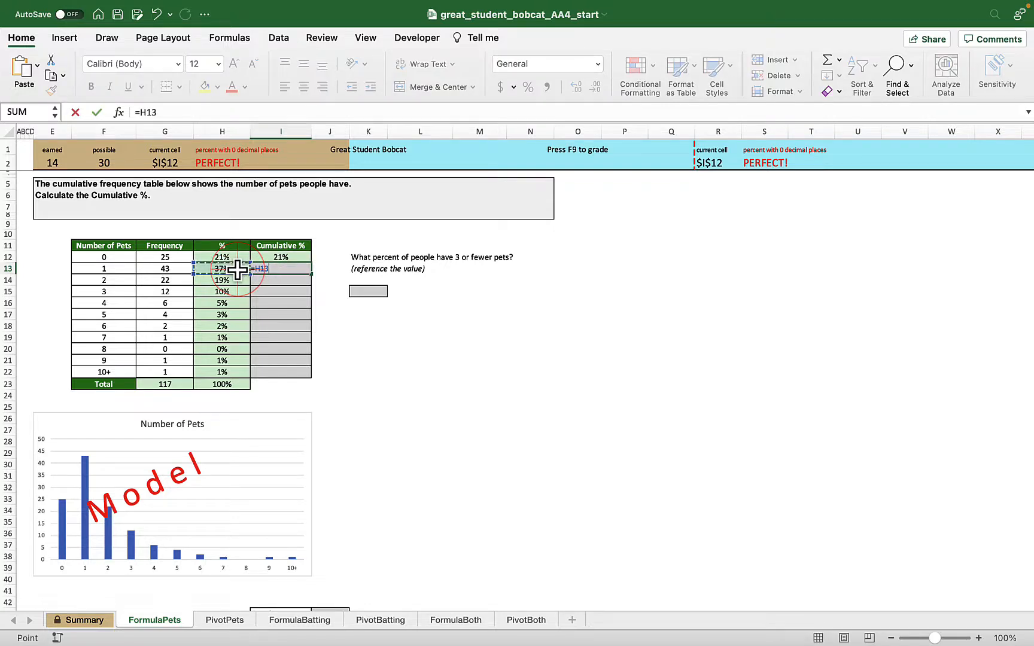
type("+")
left_click(289, 256)
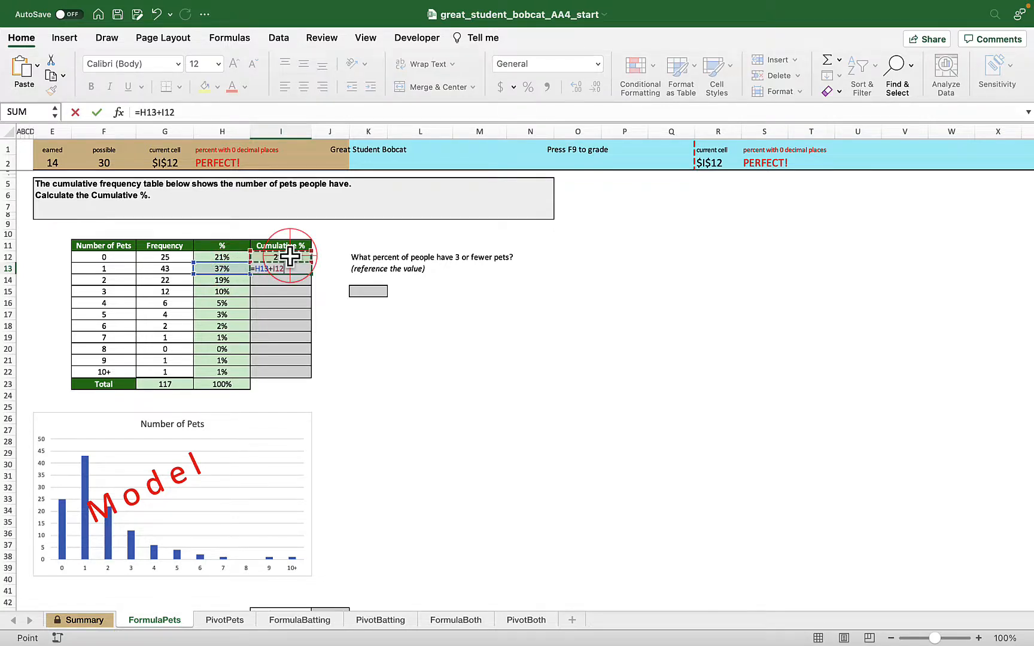
key("Return")
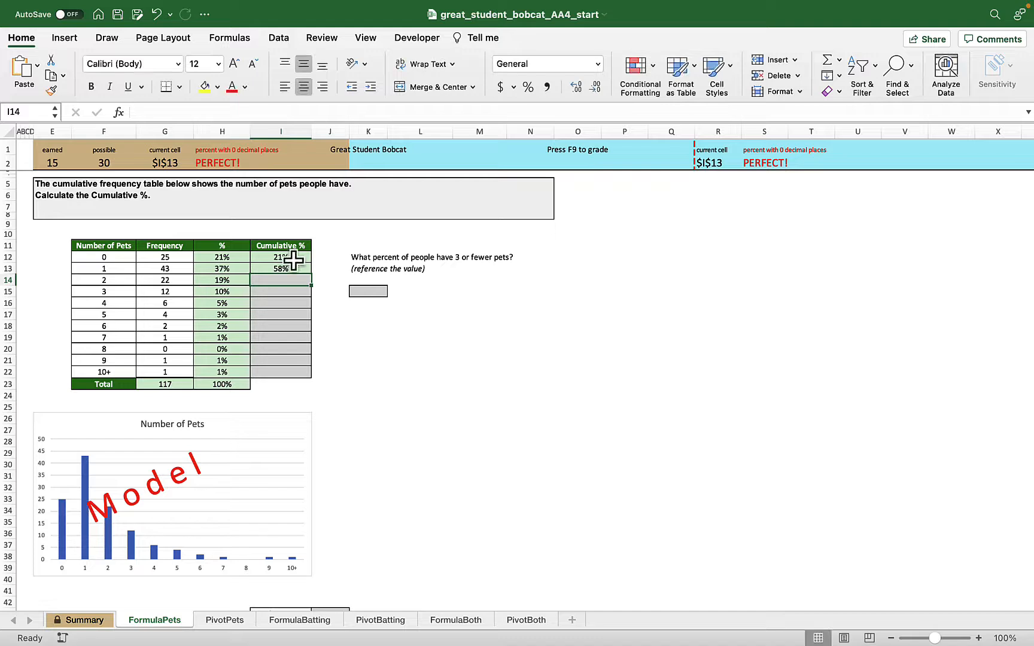
left_click(297, 269)
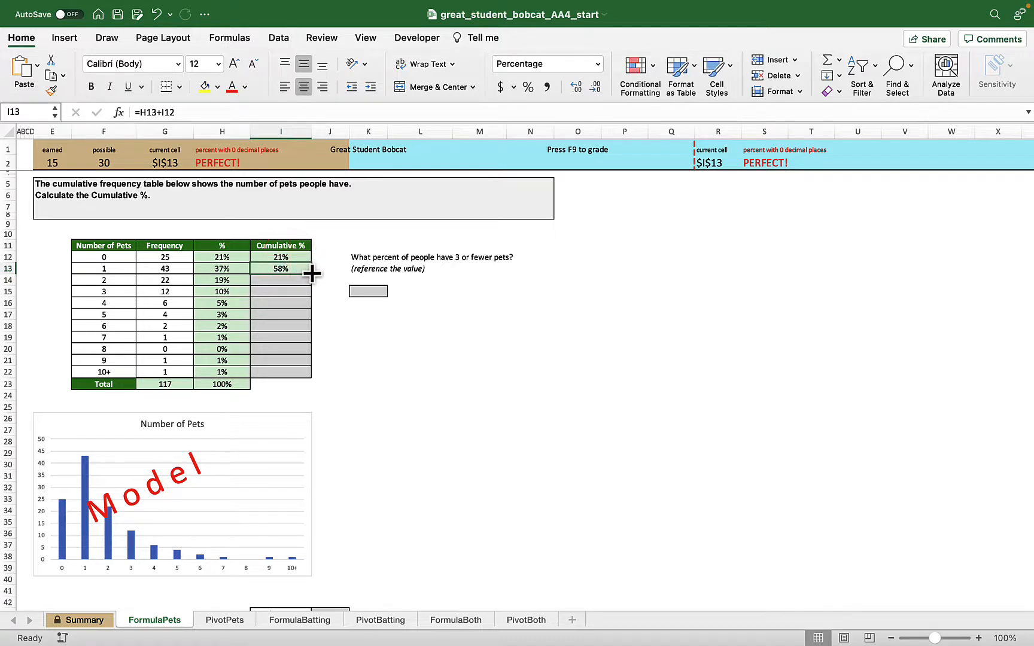
left_click_drag(312, 273, 306, 381)
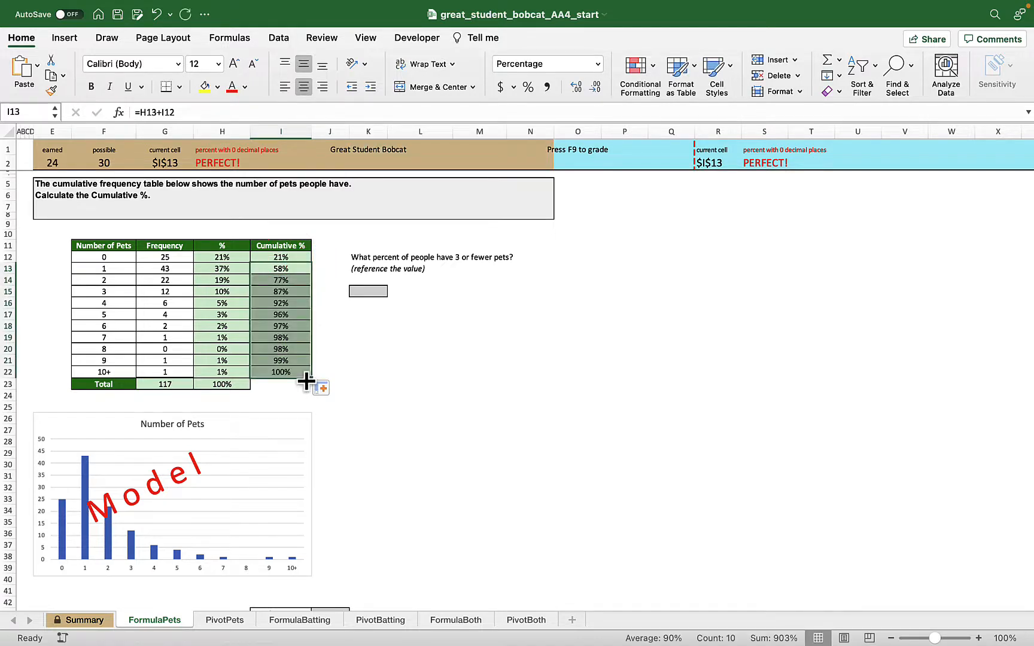
left_click(292, 303)
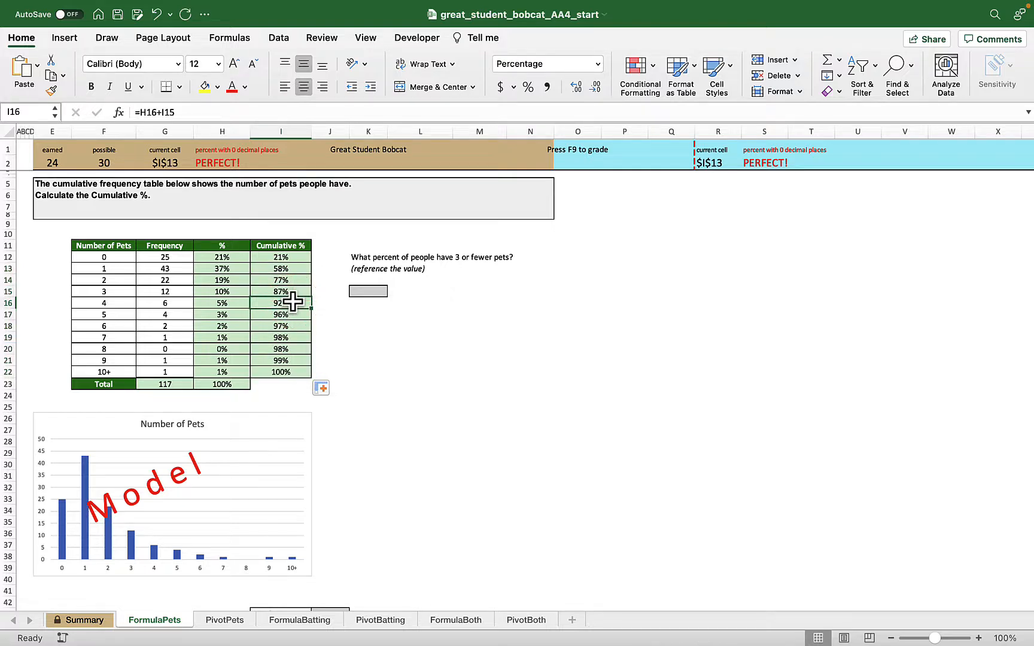
left_click(379, 292)
scroll(413, 353, "down", 10)
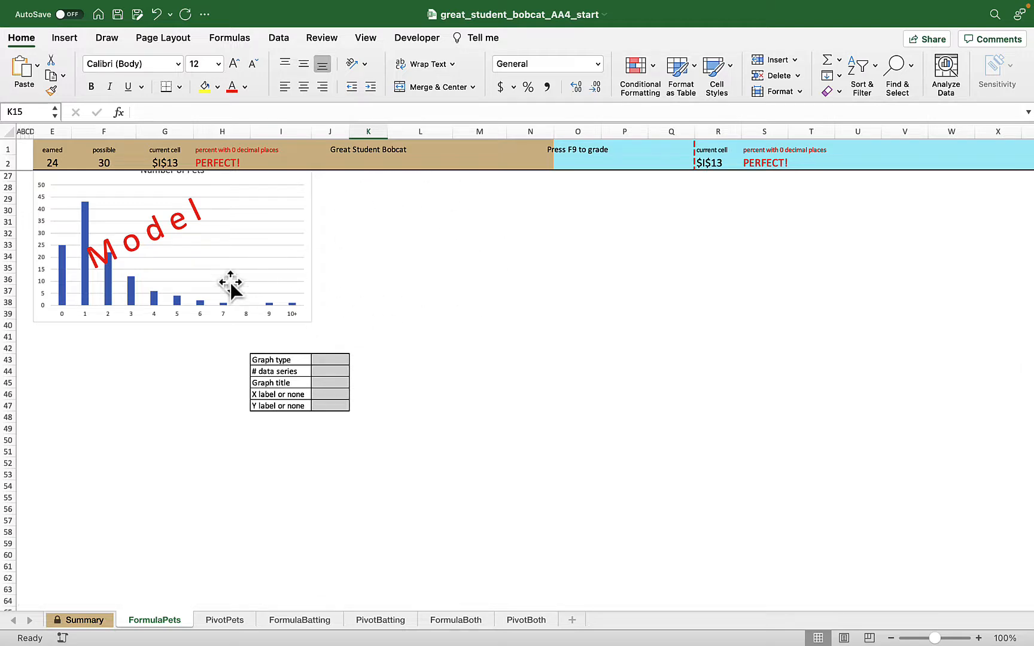
scroll(396, 302, "up", 1)
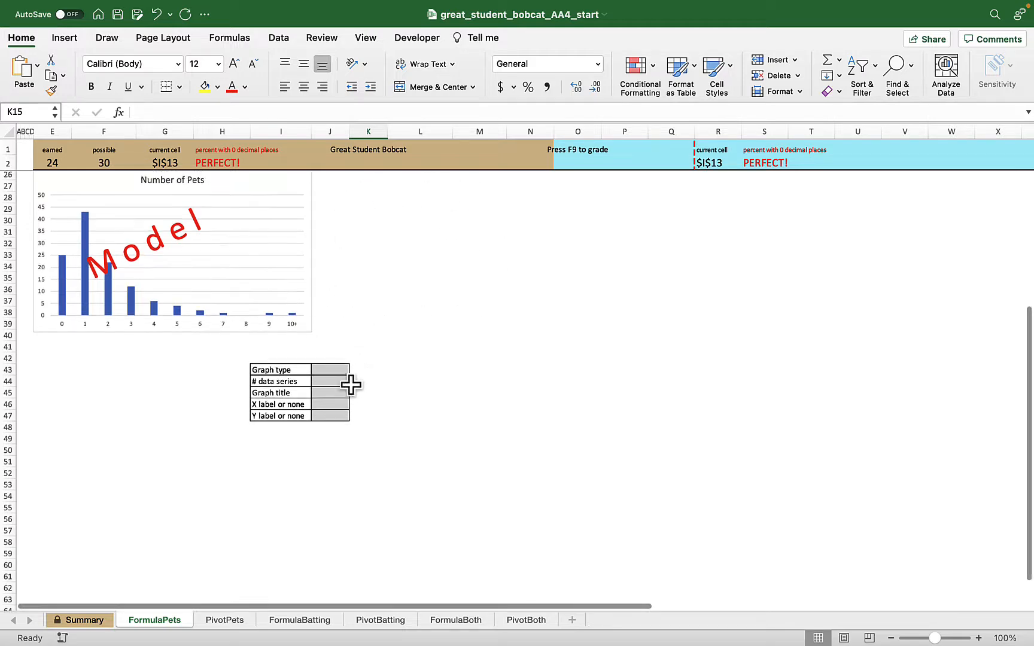
scroll(452, 328, "up", 10)
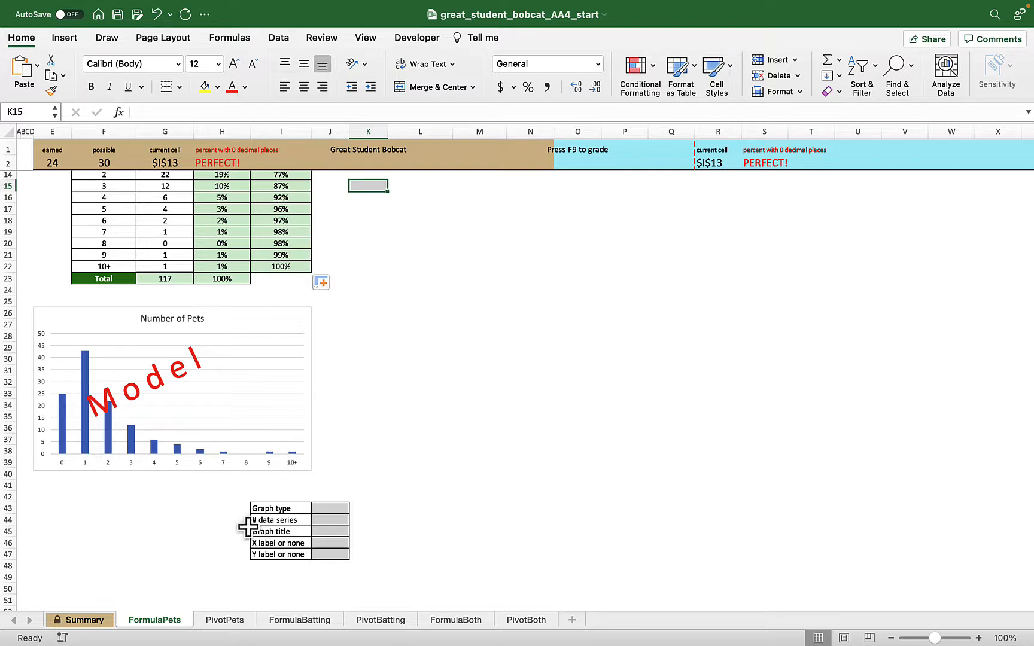
Step: On the PivotPets sheet, create a PivotTable from F13:G24 at cell L28 of the existing worksheet, replacing the placeholder there
left_click(224, 622)
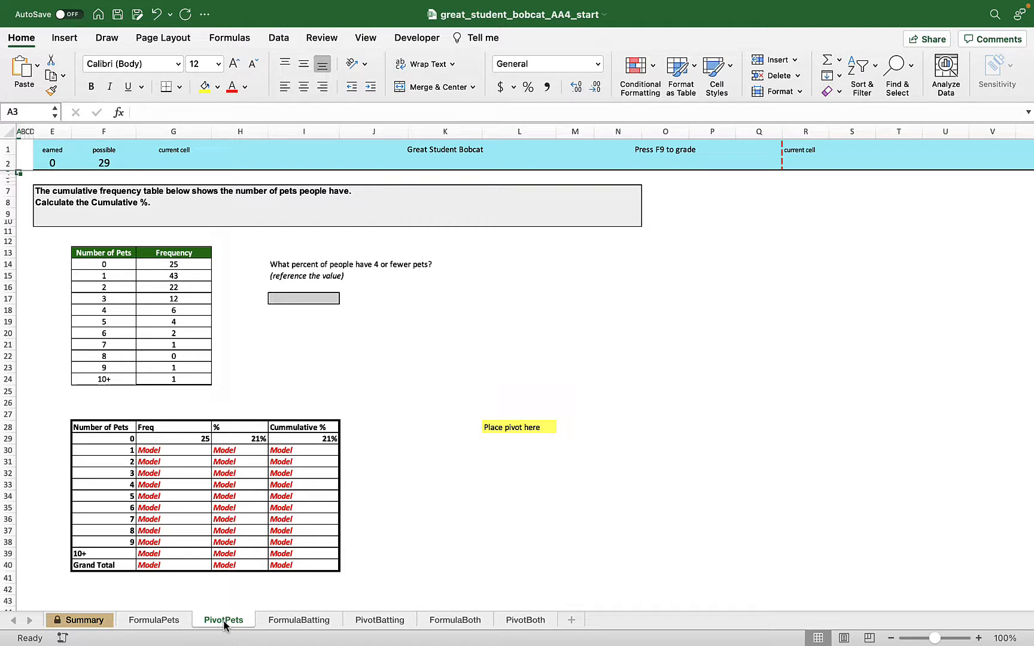
left_click(174, 309)
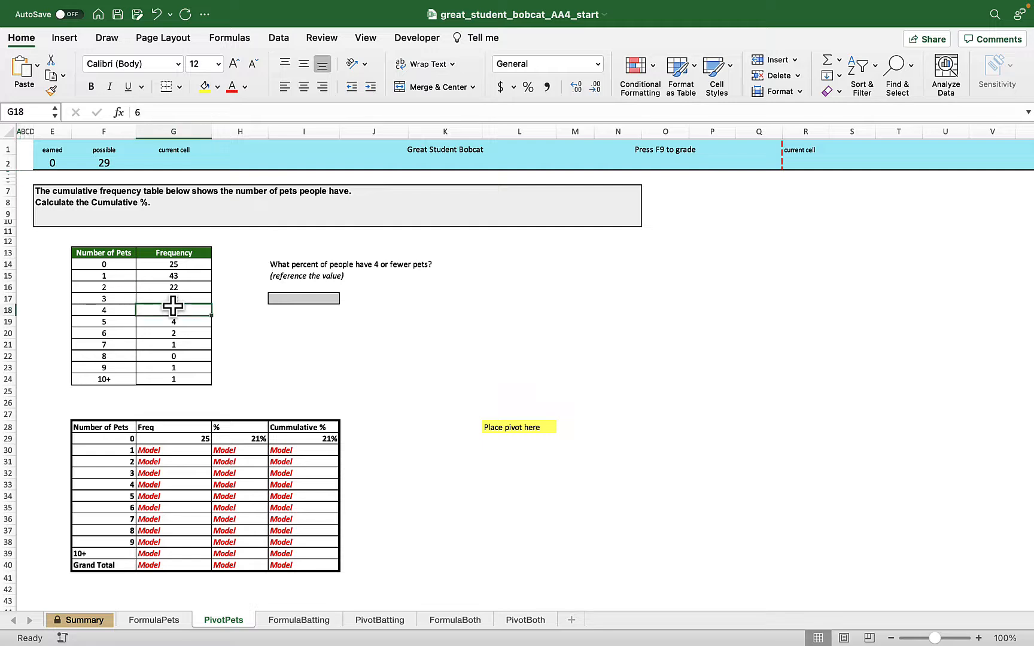
left_click(65, 38)
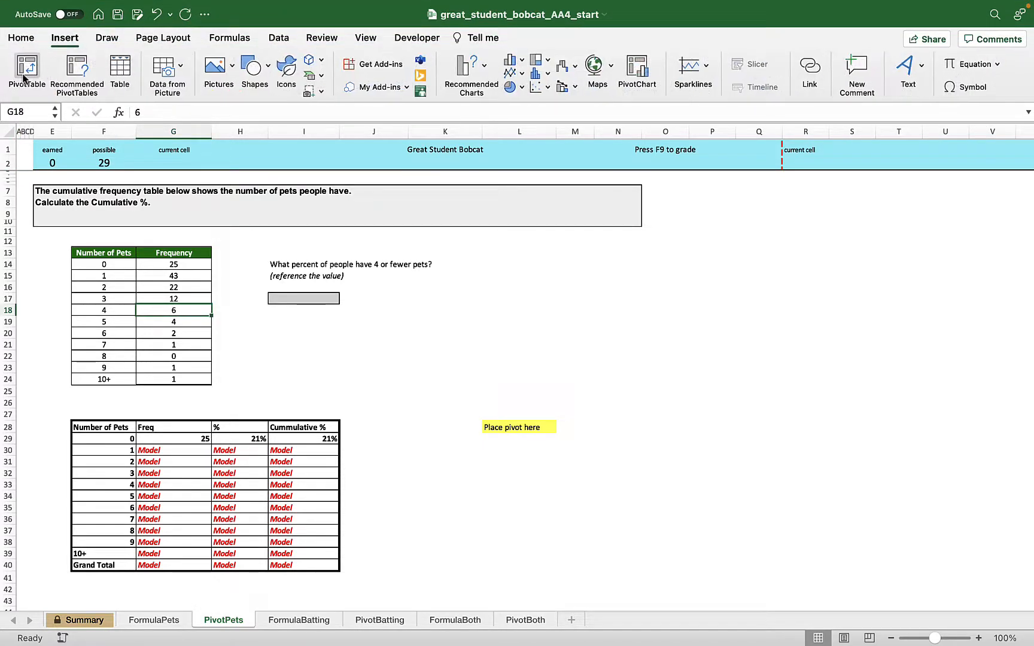
left_click(25, 72)
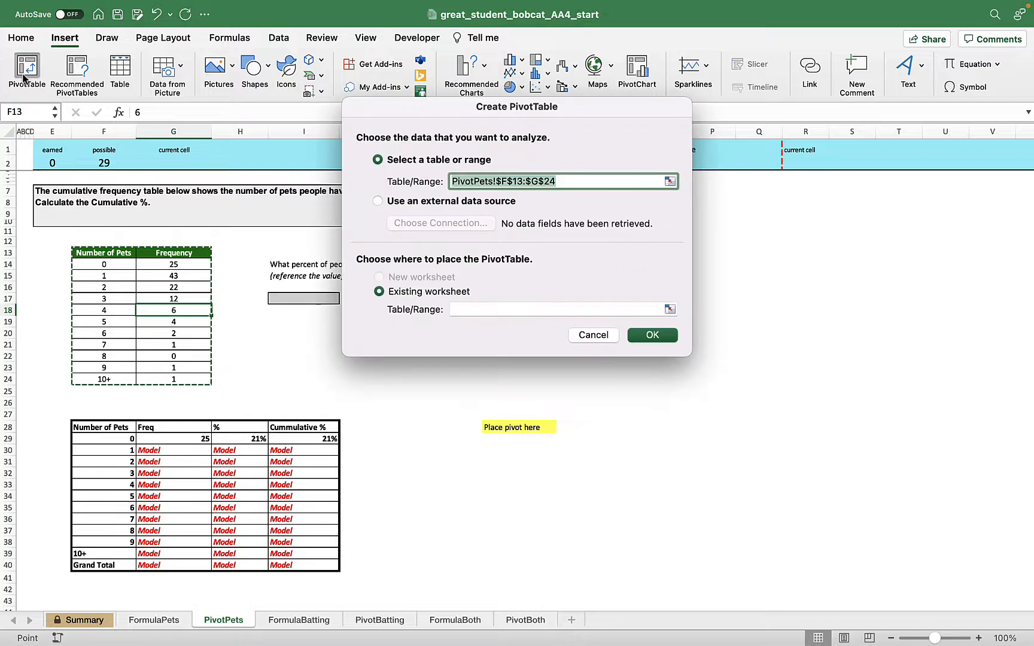
left_click(462, 308)
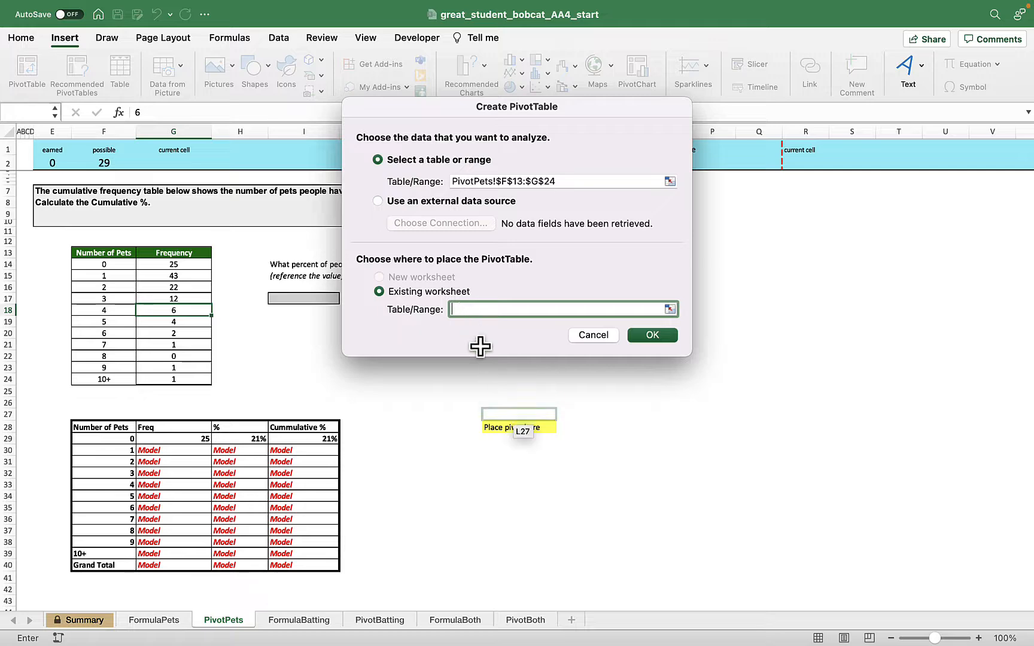
left_click(520, 427)
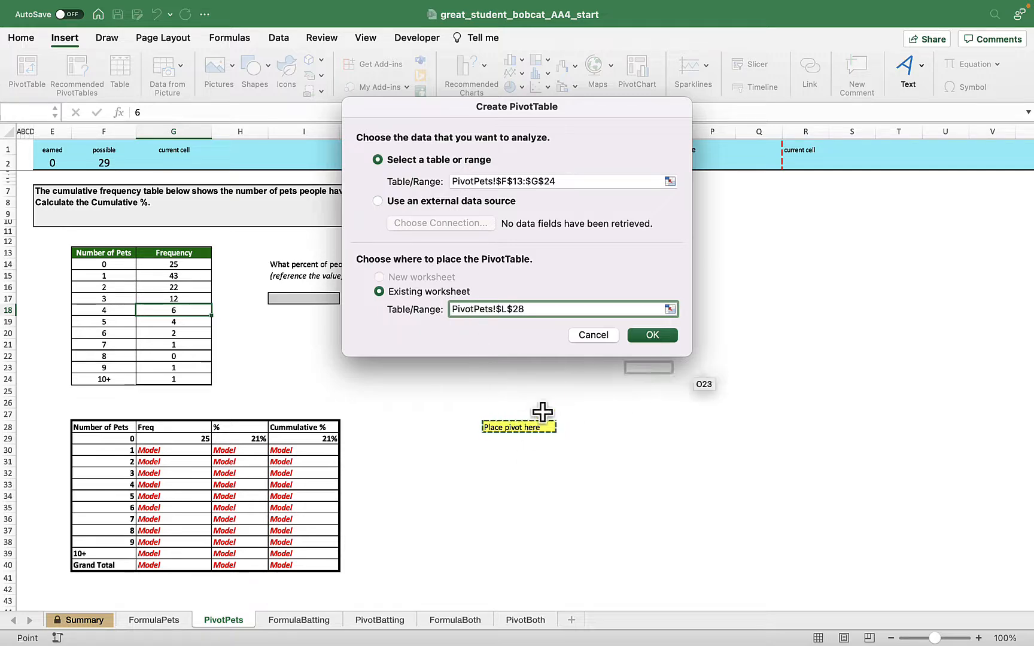
left_click(656, 339)
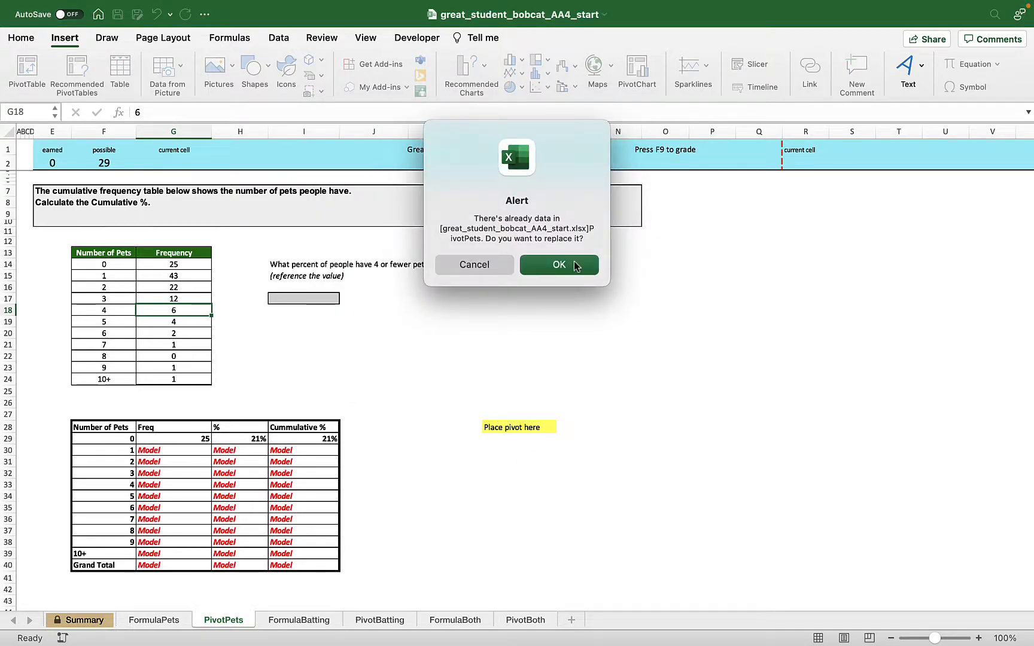
left_click(574, 262)
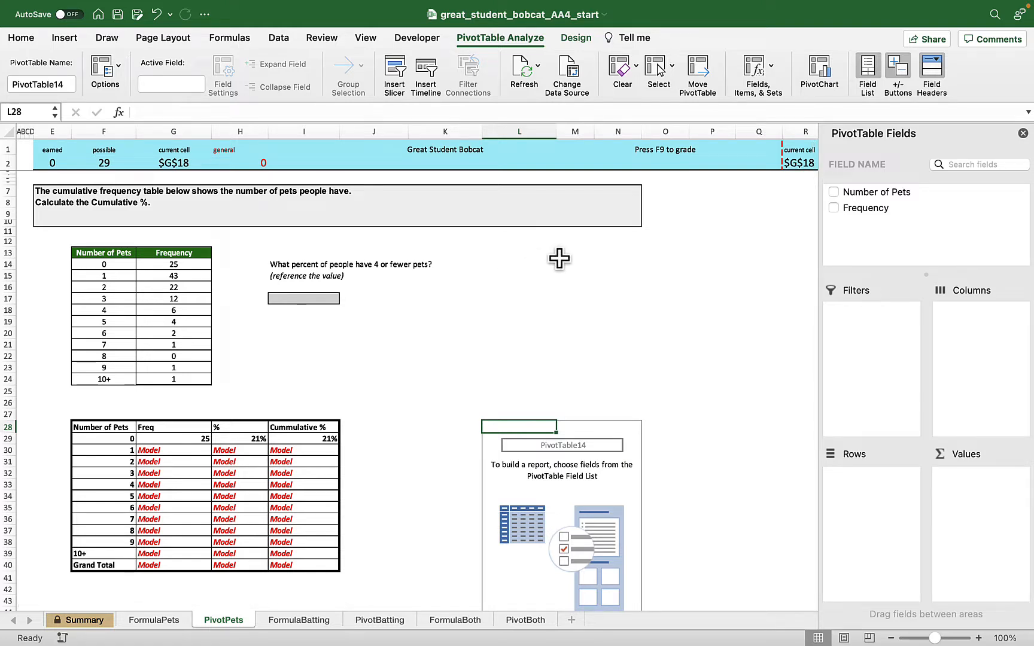
Step: Set Number of Pets as the PivotTable rows and Frequency as values, and rename the value header in M28 to Freq
left_click_drag(860, 196, 864, 502)
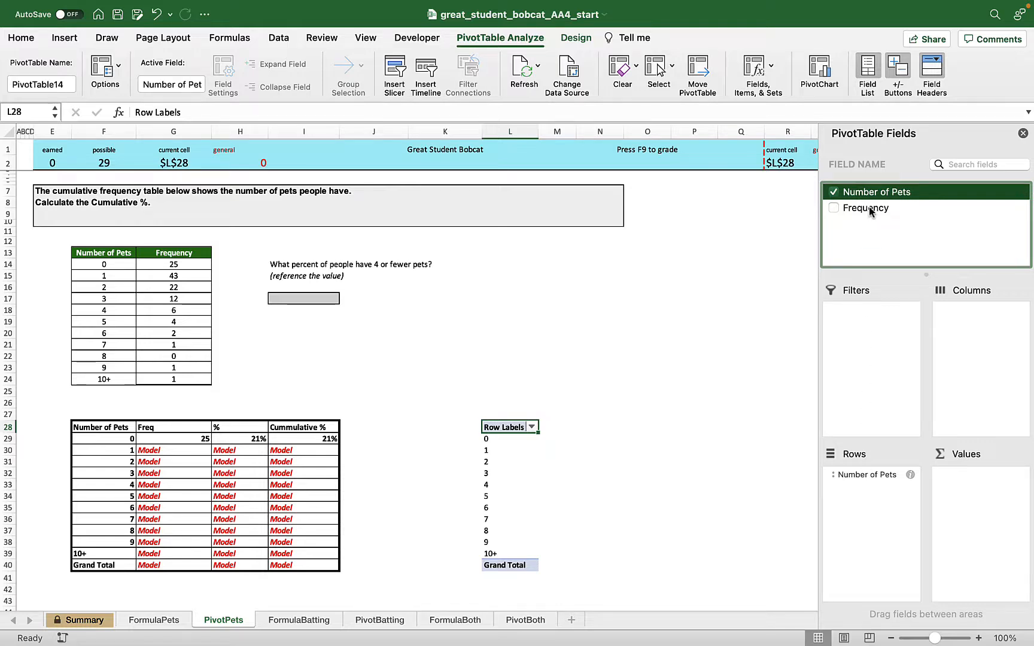
left_click_drag(871, 210, 989, 488)
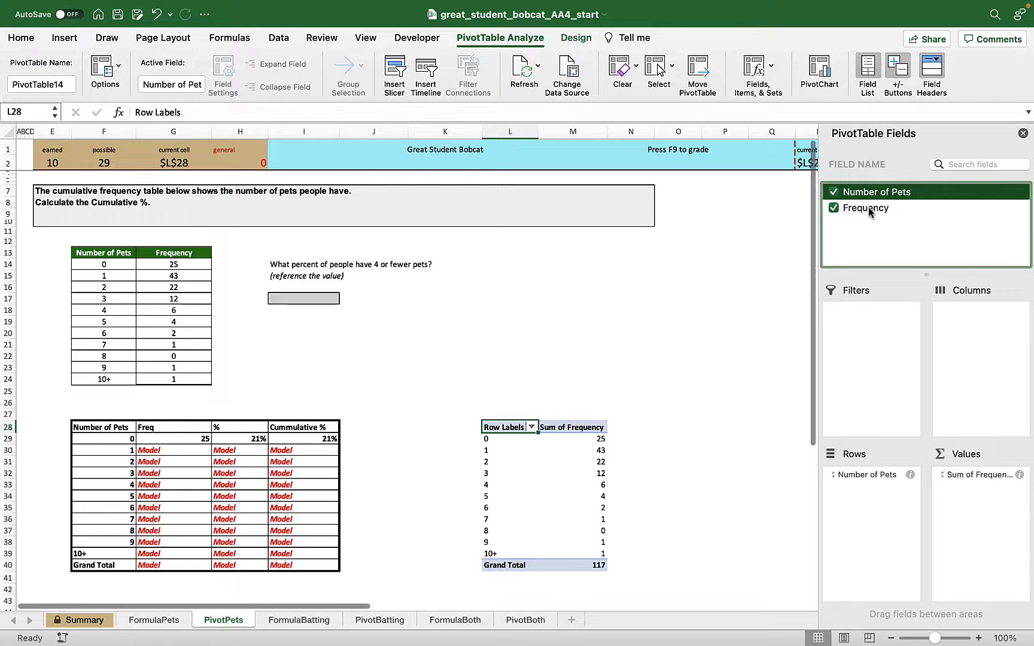
left_click(586, 427)
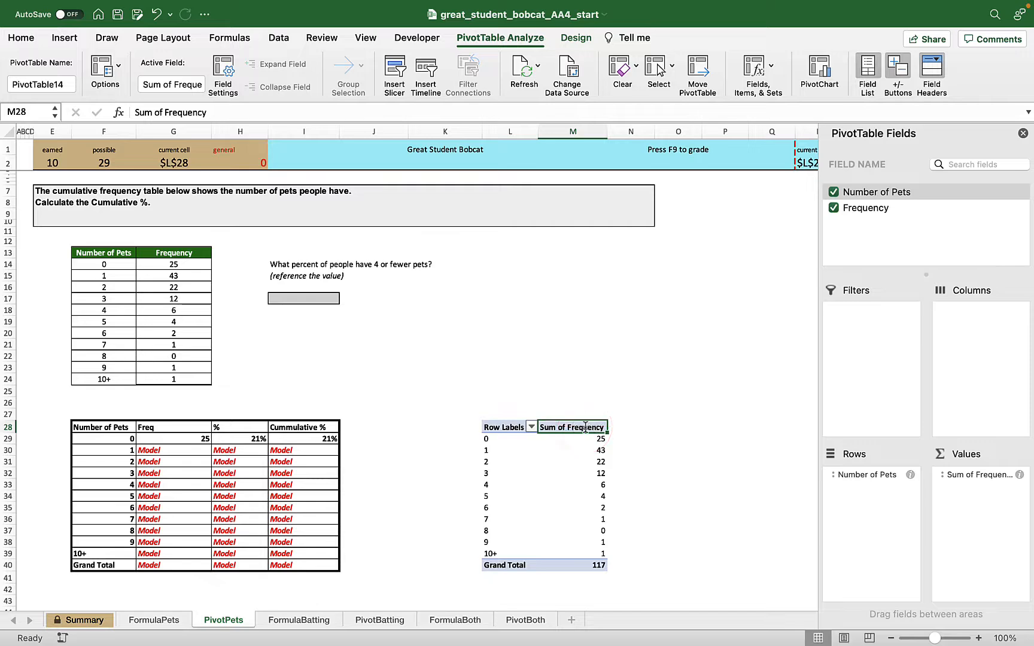
type("Freq")
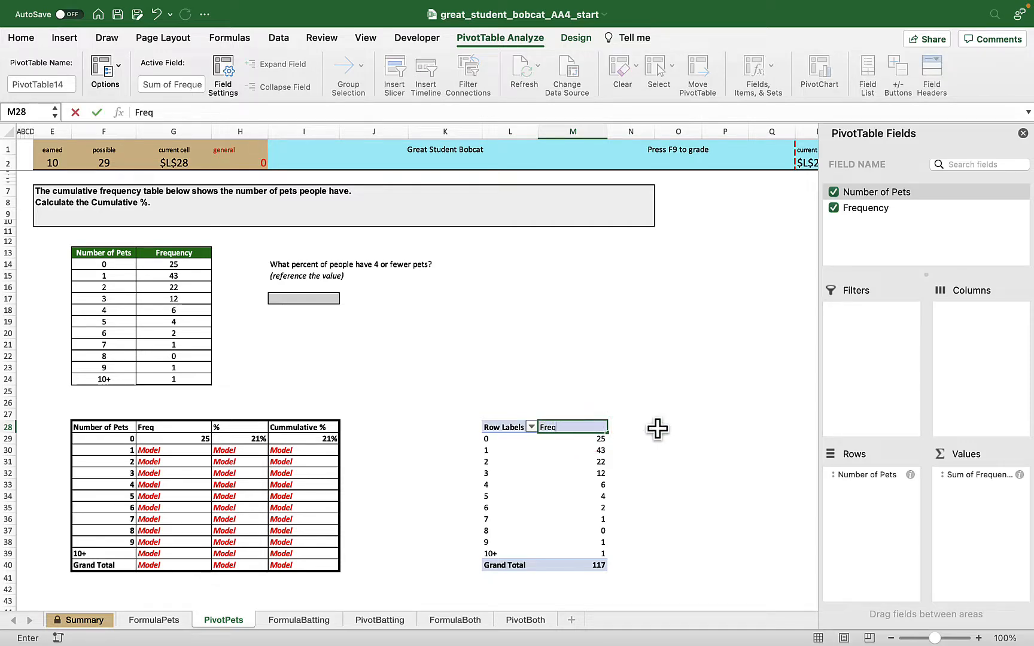
left_click(658, 429)
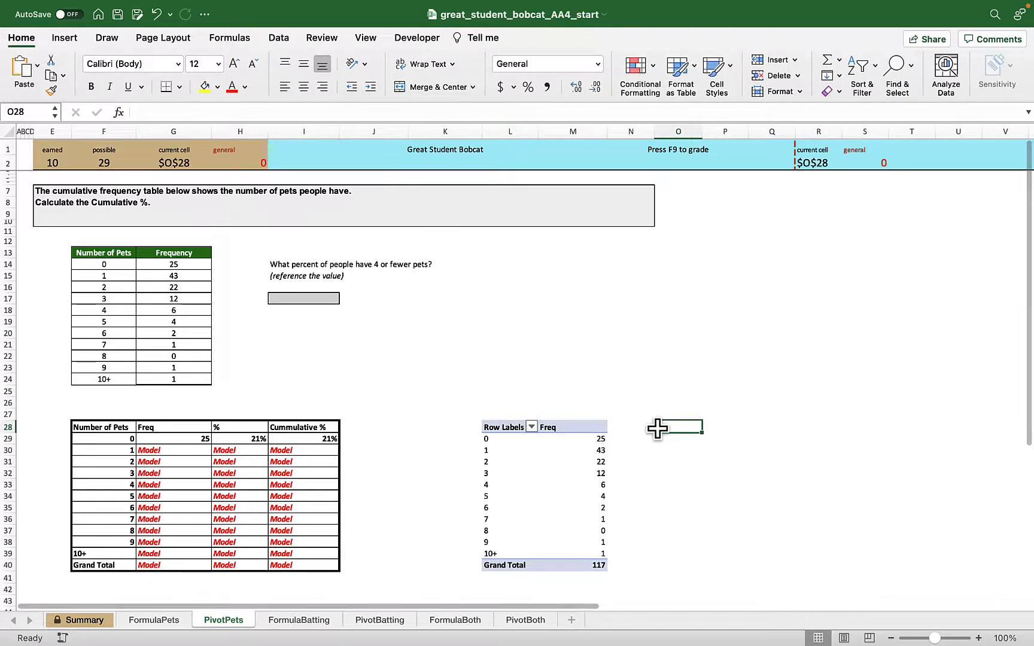
Step: Add Frequency to the PivotTable values a second time and show it as % of Column Total
left_click(596, 463)
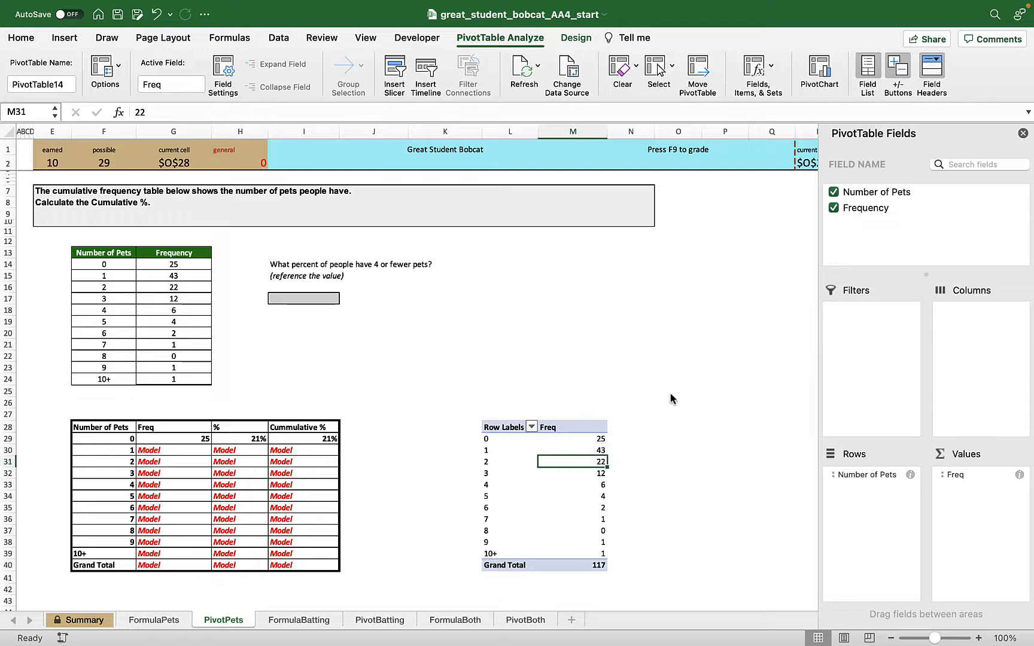
left_click(874, 209)
left_click_drag(873, 210, 983, 506)
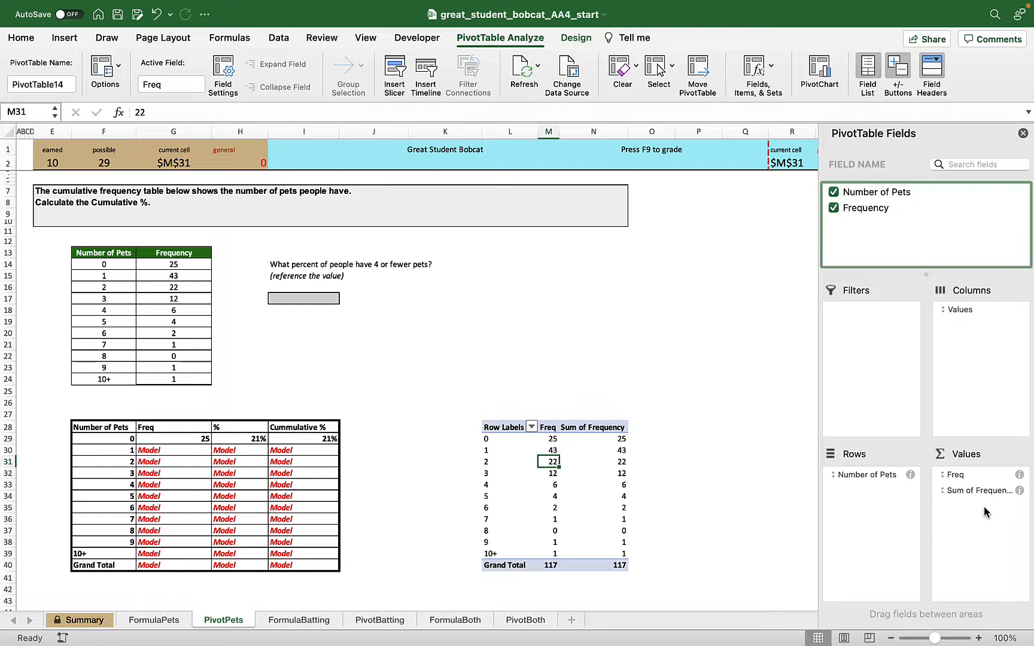
left_click(1020, 491)
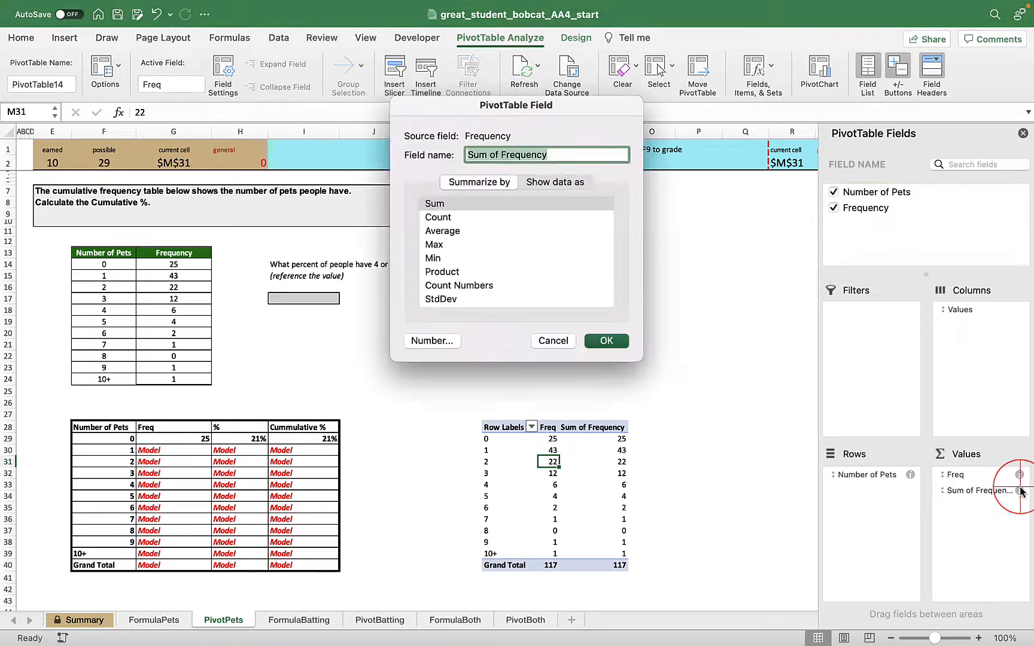
left_click(552, 182)
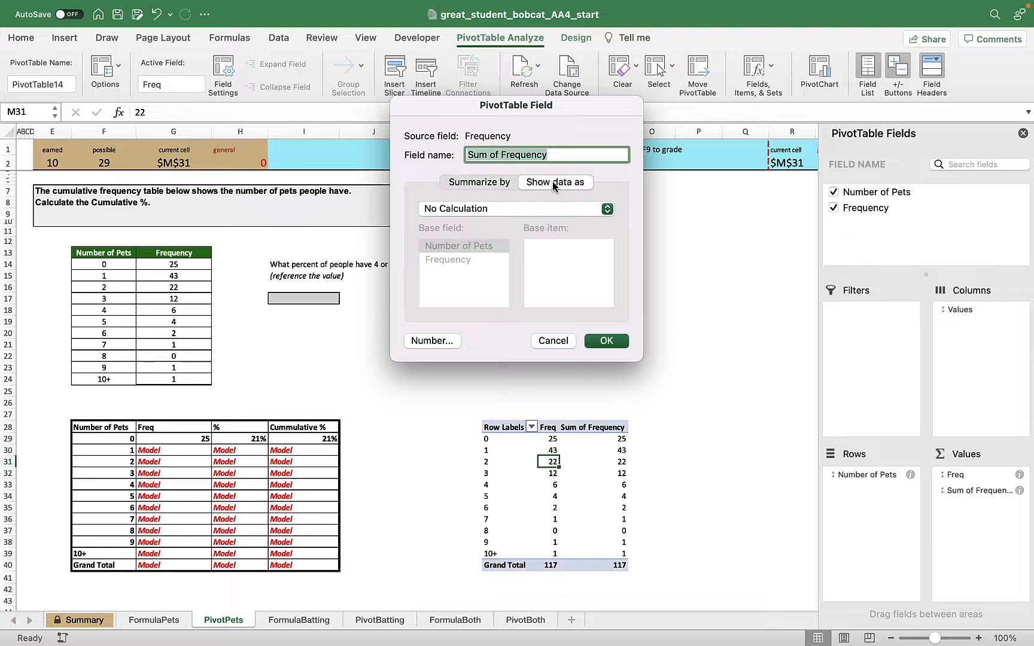
left_click(484, 210)
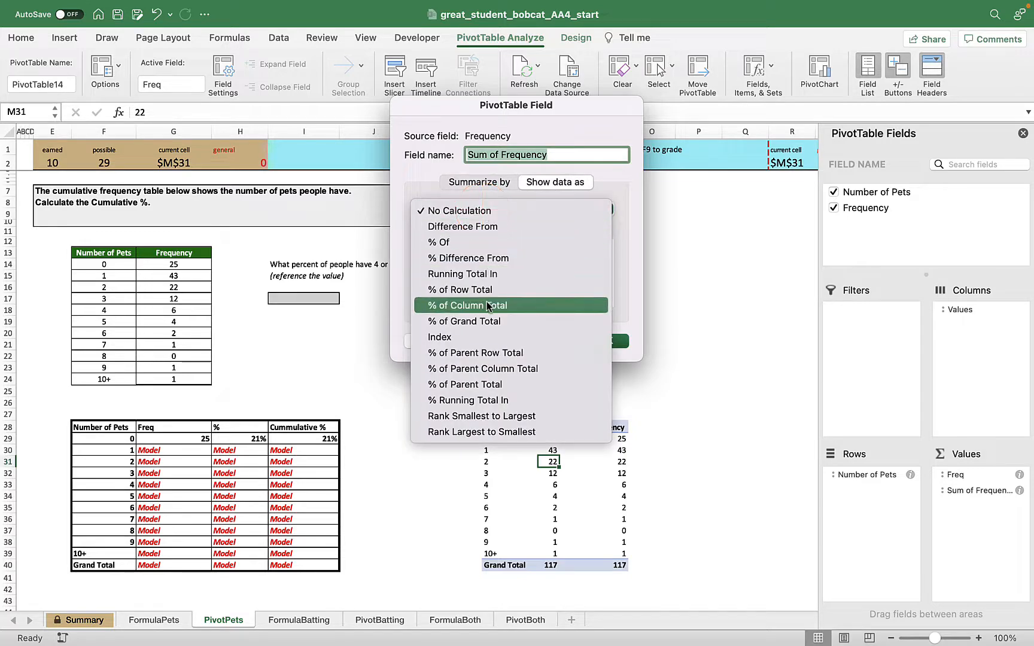
left_click(488, 304)
left_click(600, 340)
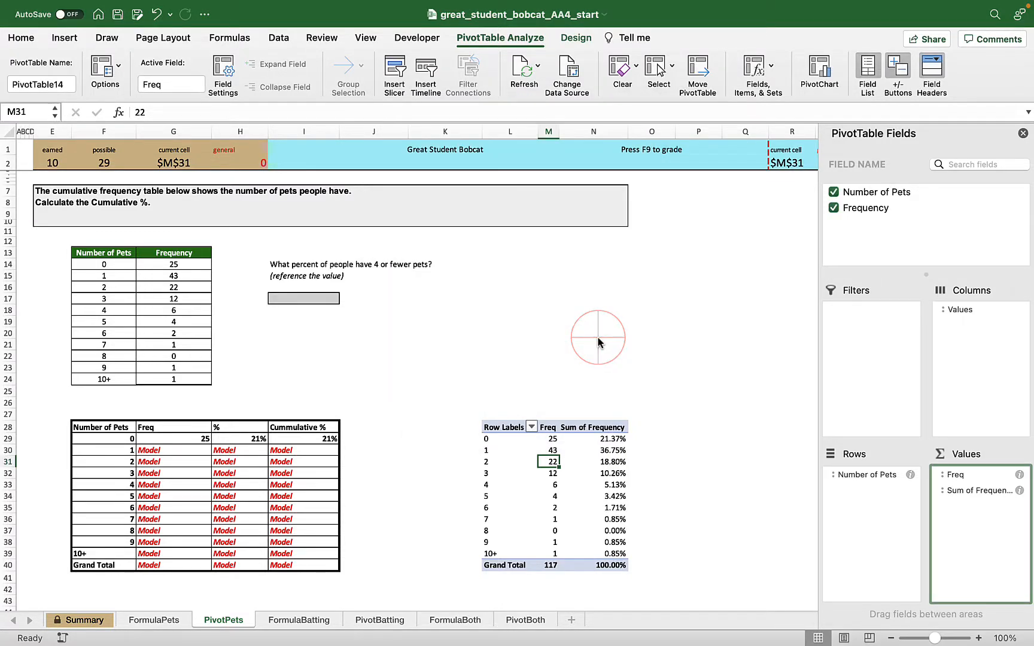
Step: Apply the percent style without decimals to cell N29 only
left_click(611, 440)
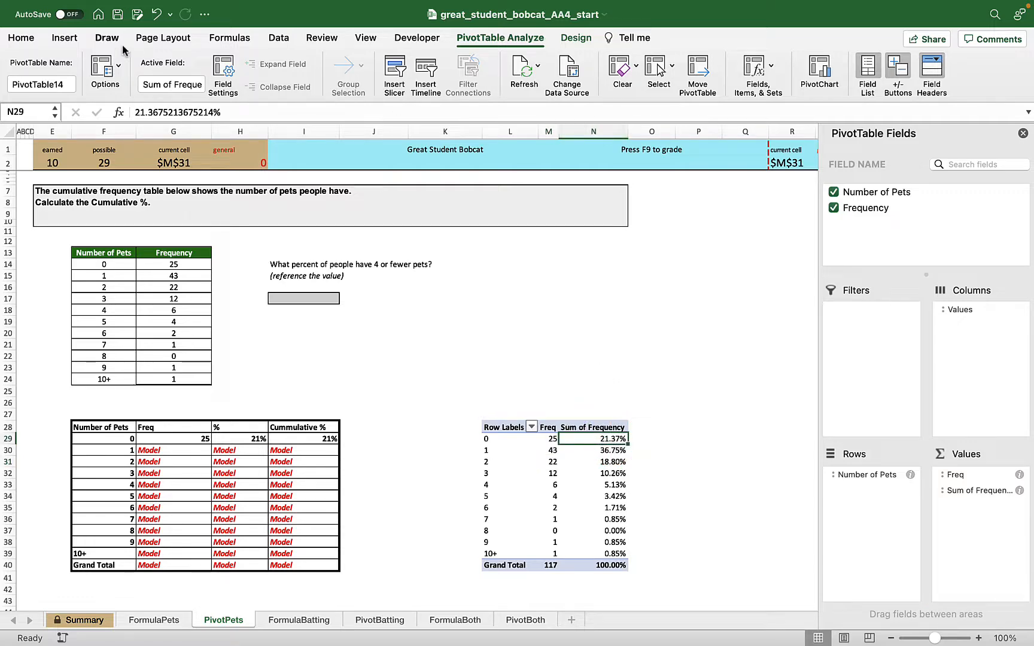
left_click(24, 37)
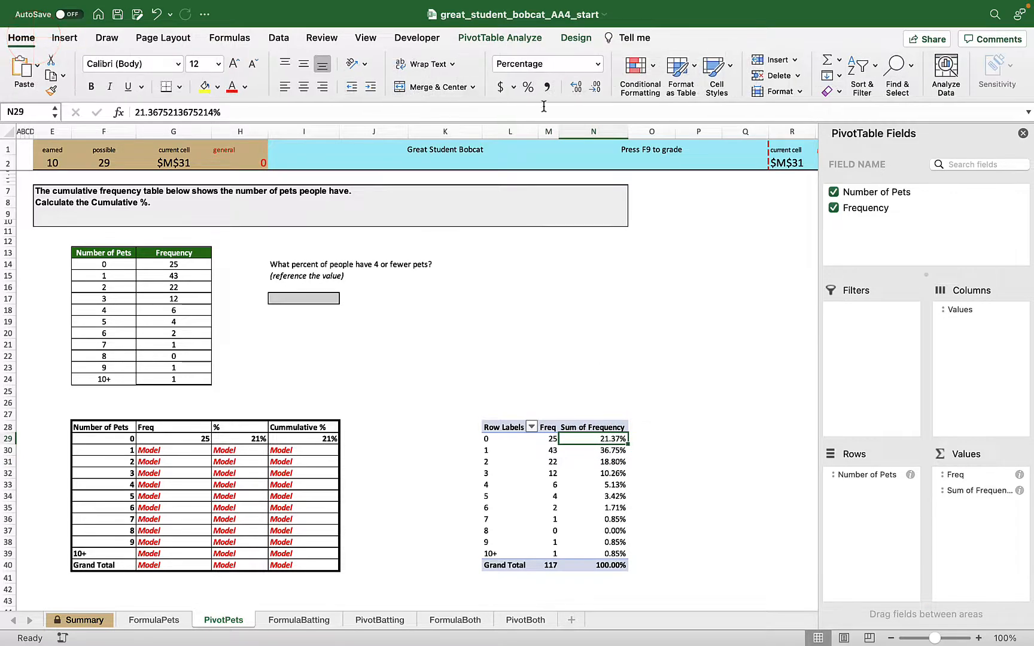
left_click(528, 88)
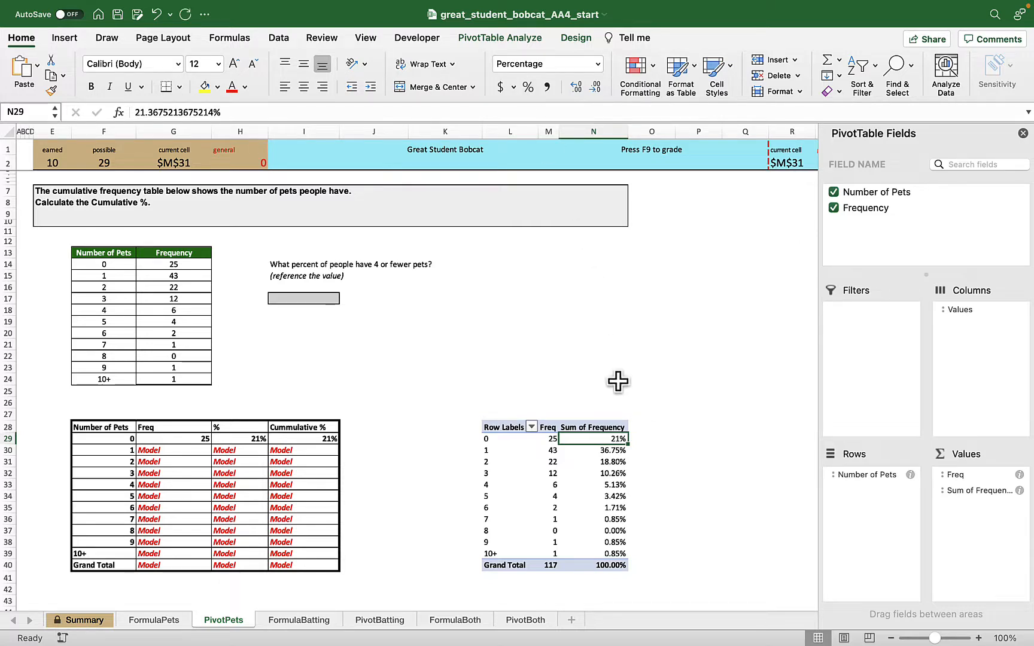
Step: Set the number format of the whole column-percentage value field to Percentage with 0 decimal places
right_click(616, 439)
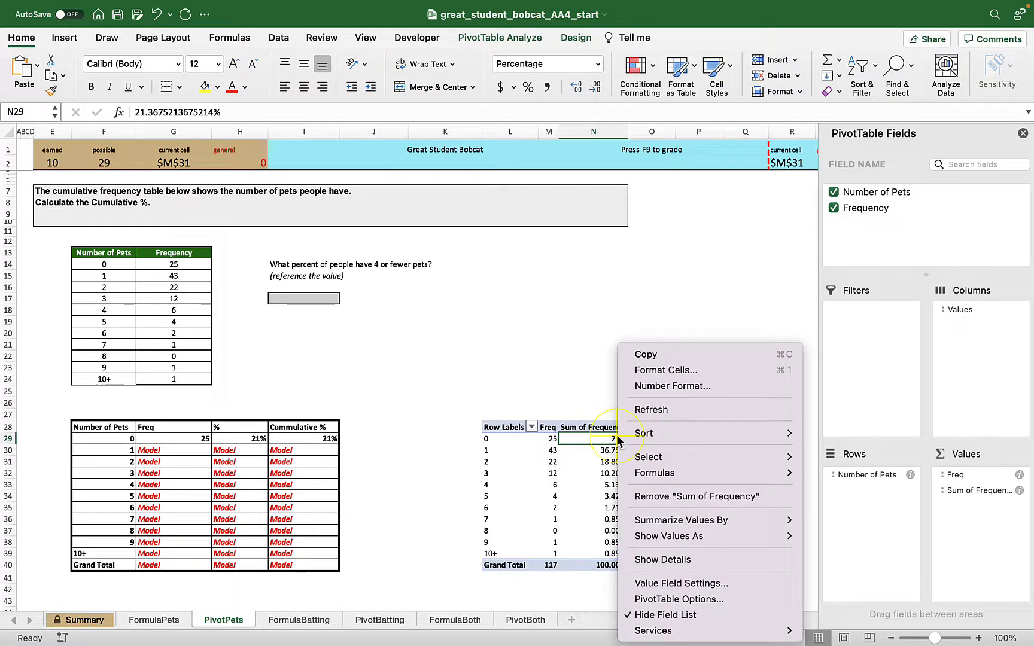
left_click(661, 387)
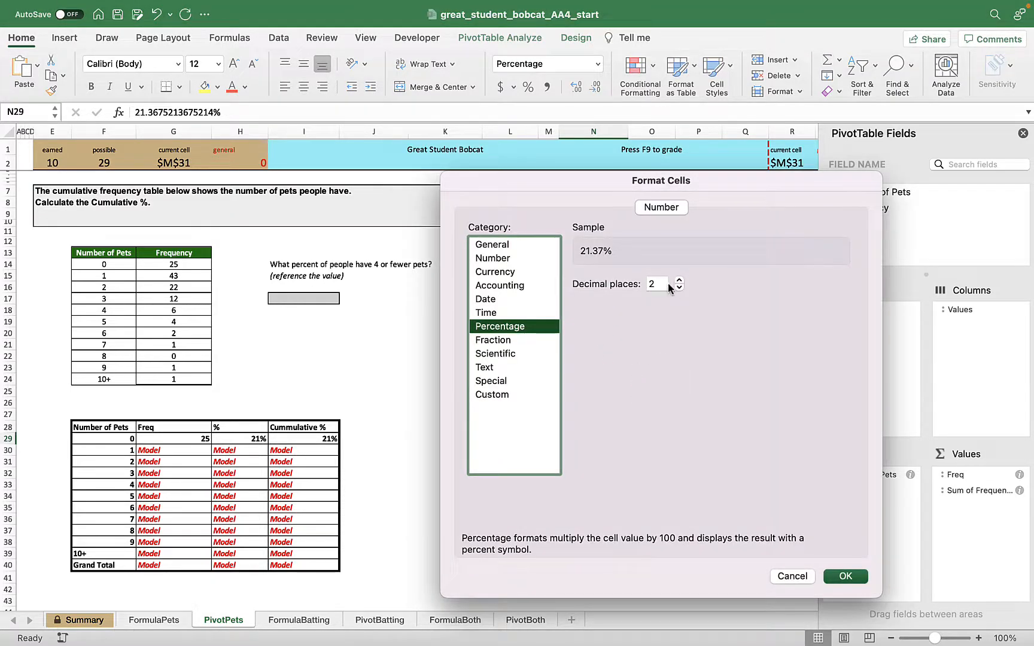
left_click(679, 288)
left_click(679, 288)
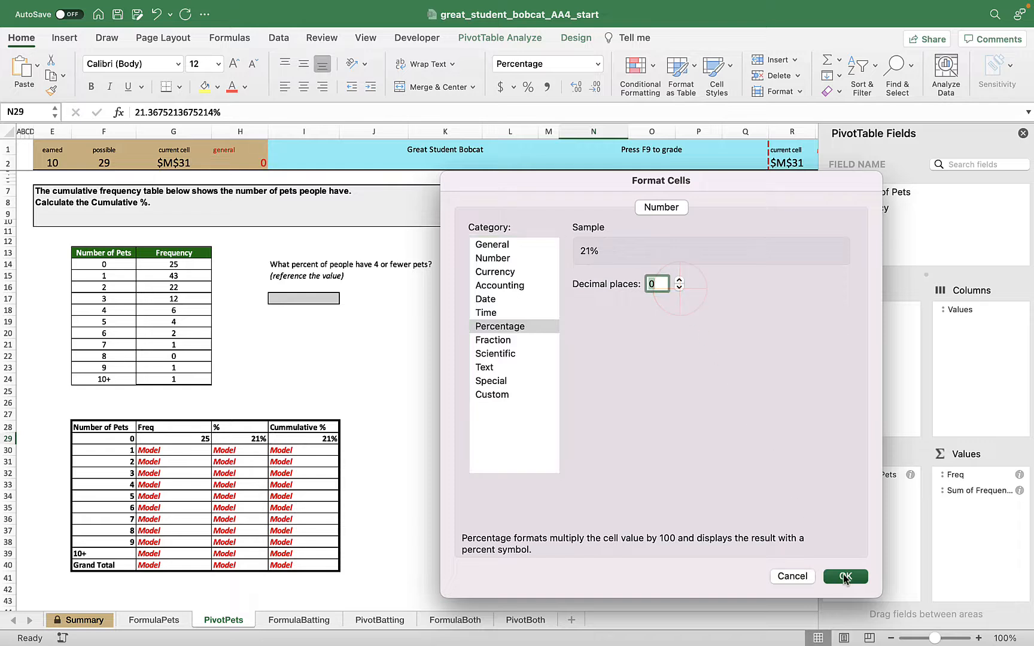
left_click(845, 576)
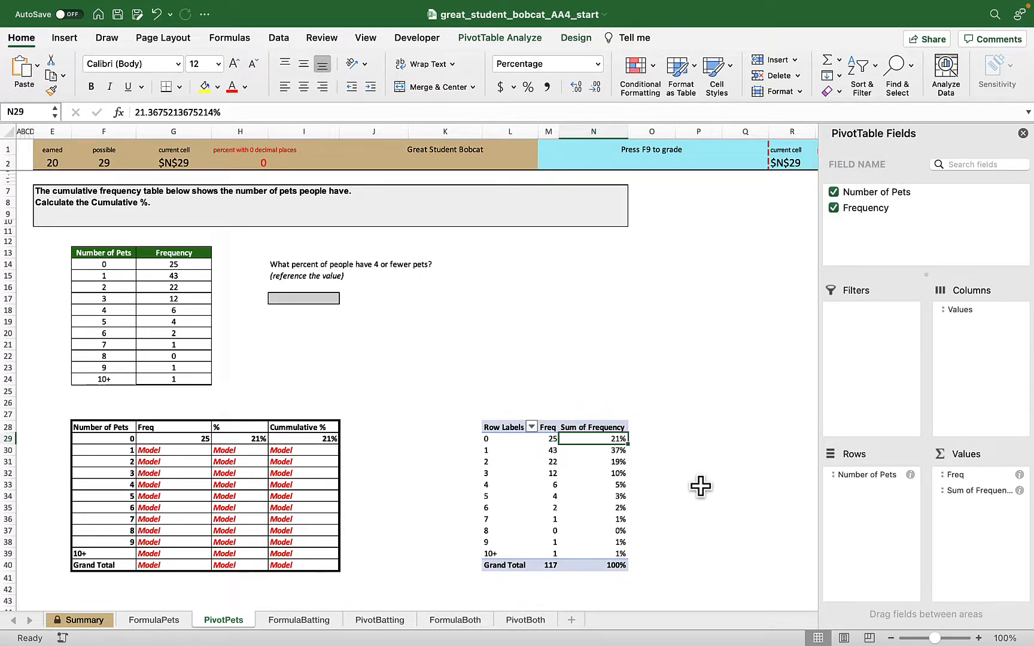
Step: Rename the second value column's header in N28 to %
left_click(595, 428)
type("%")
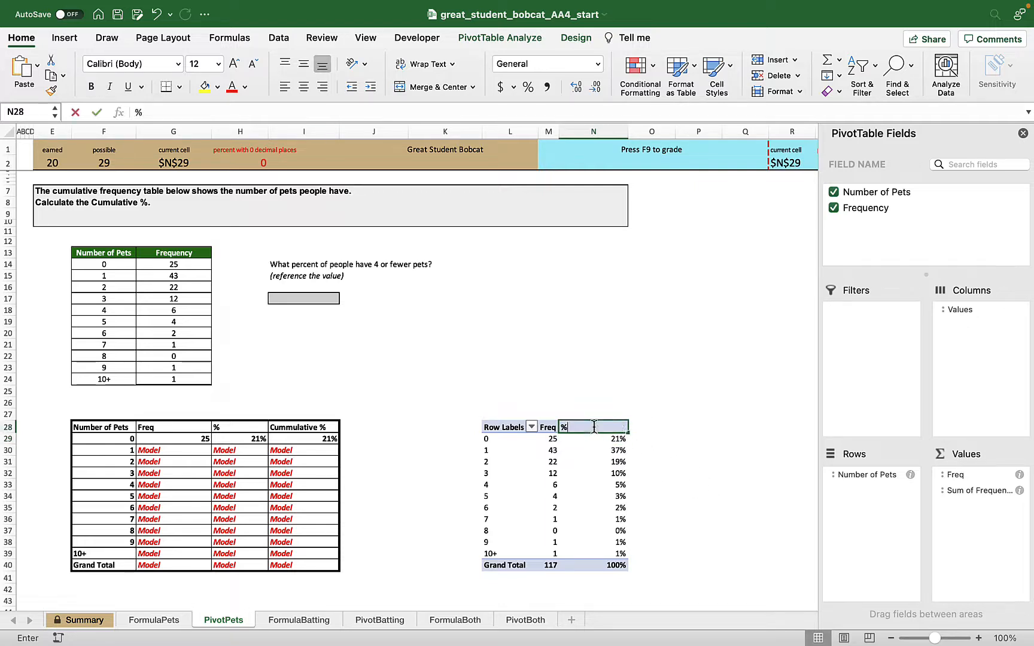
left_click(602, 483)
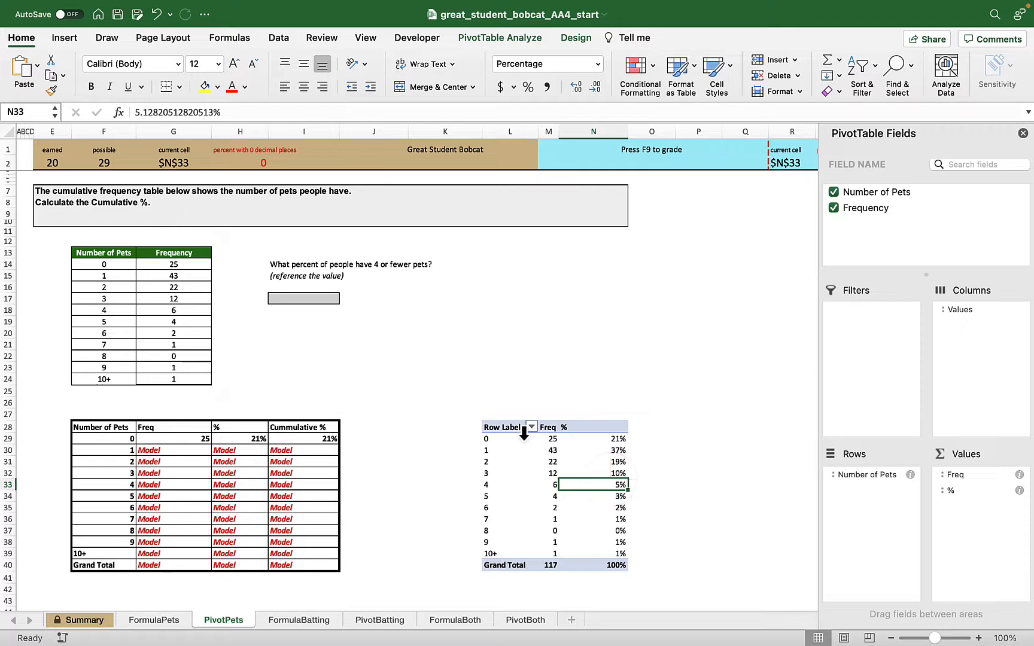
Step: Show the PivotTable report in Outline Form and widen columns M and N
left_click(572, 38)
left_click(111, 66)
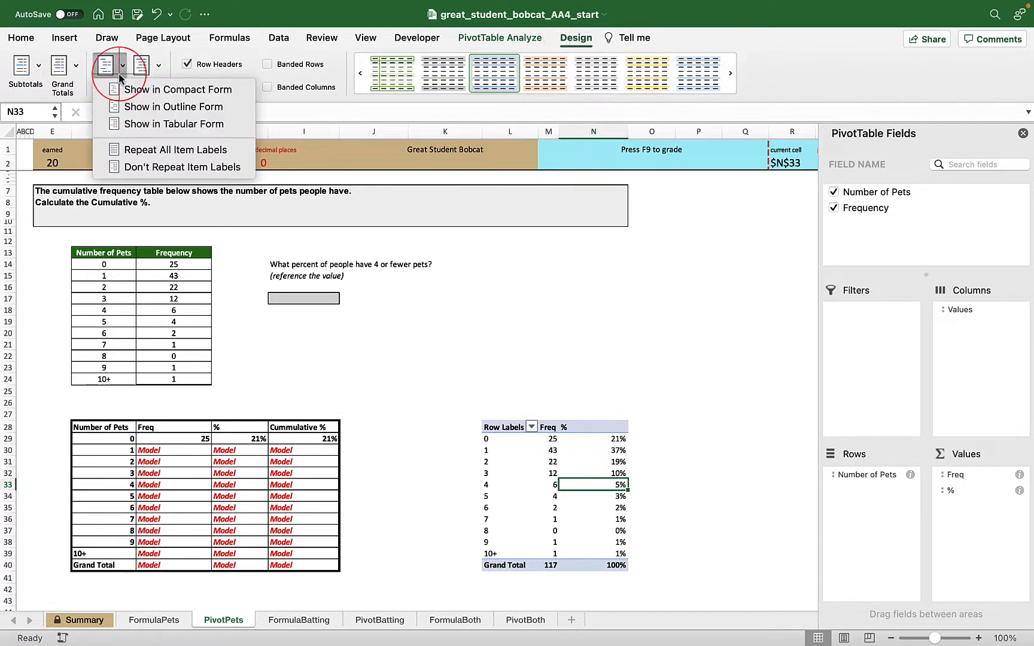
left_click(128, 108)
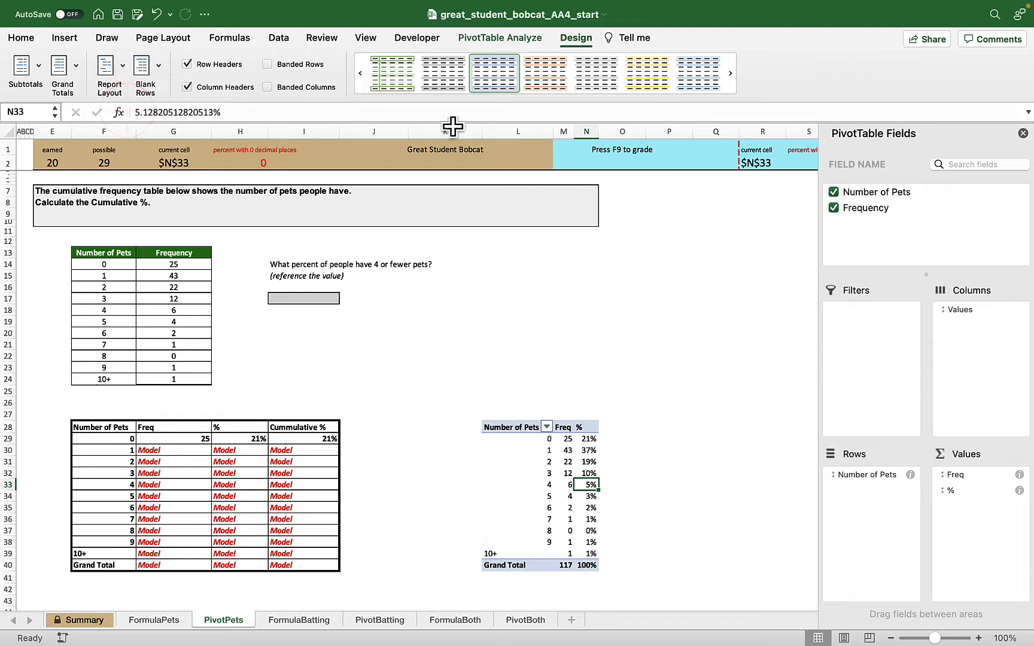
left_click_drag(572, 132, 643, 129)
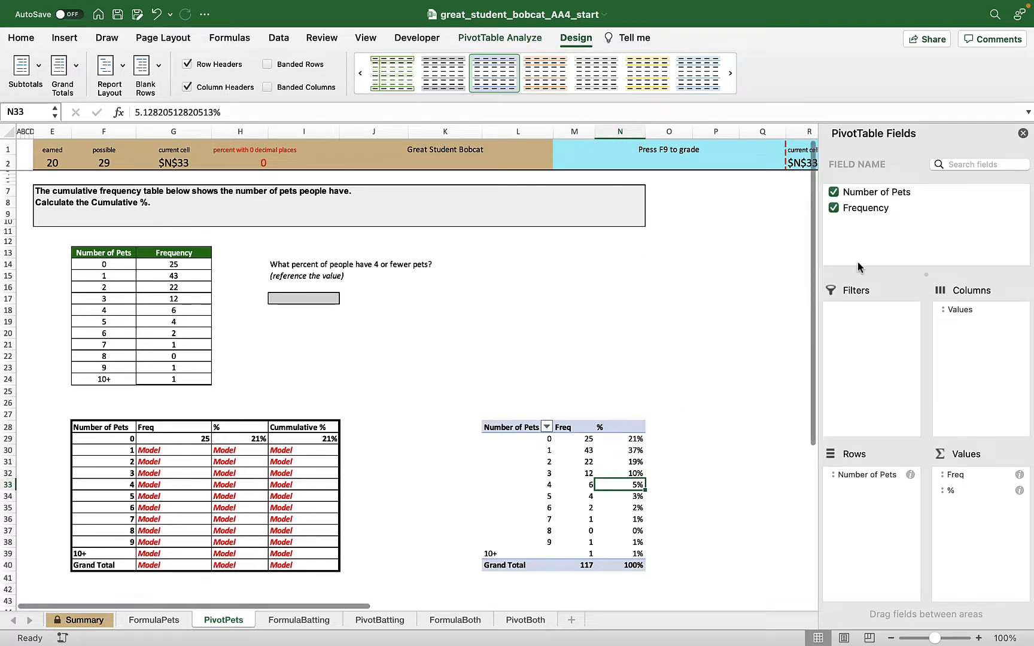
Step: Add Frequency to the values a third time and show it as % Running Total In with Number of Pets as base field
left_click_drag(873, 210, 975, 521)
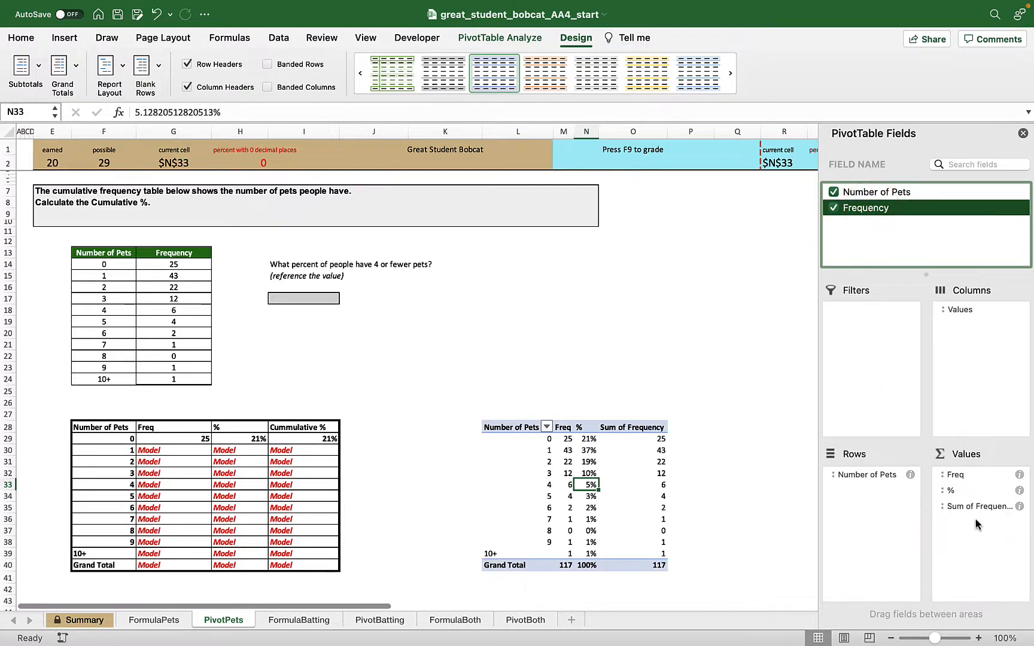
left_click(1019, 506)
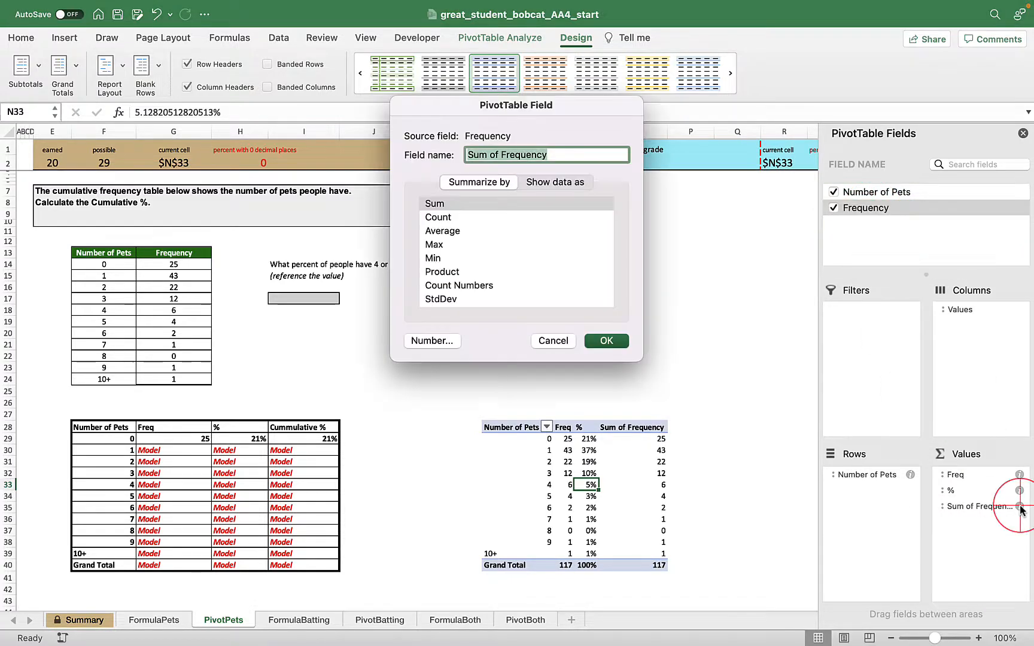
left_click(578, 183)
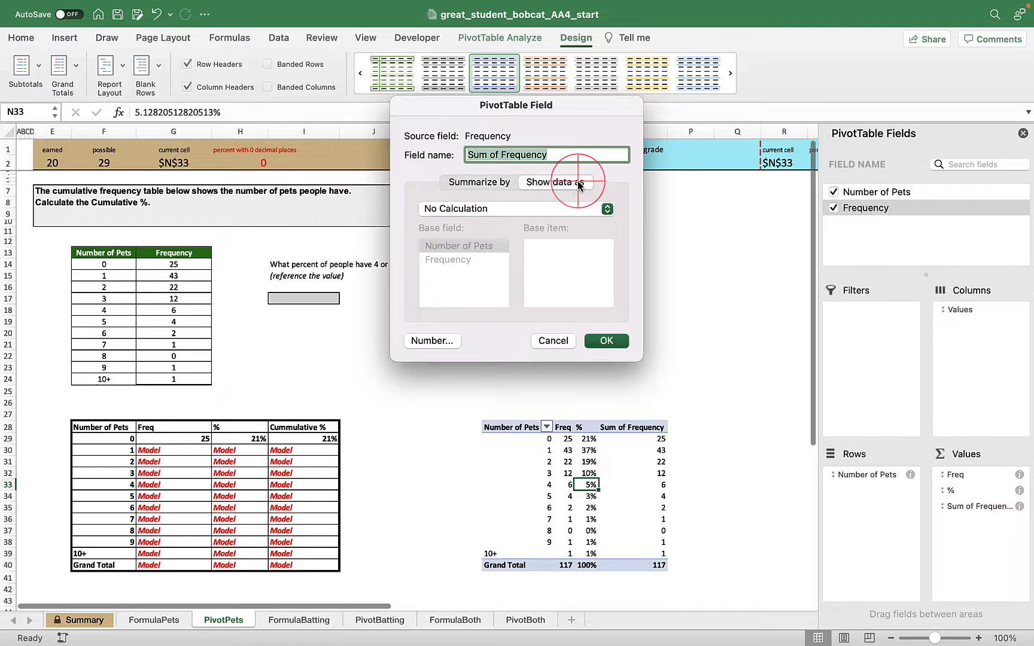
left_click(550, 208)
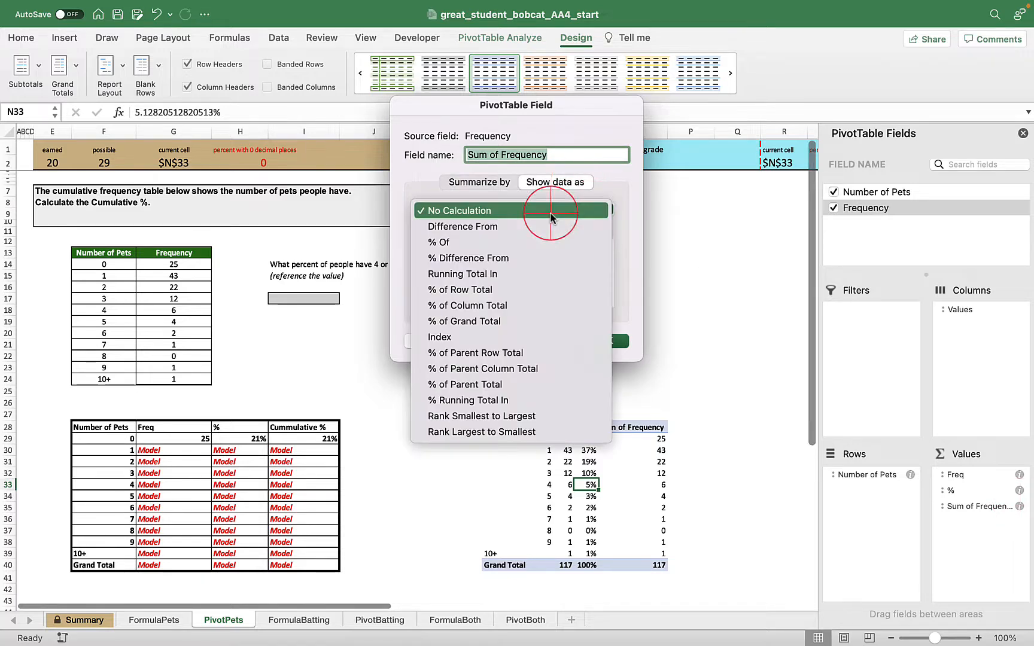
left_click(520, 399)
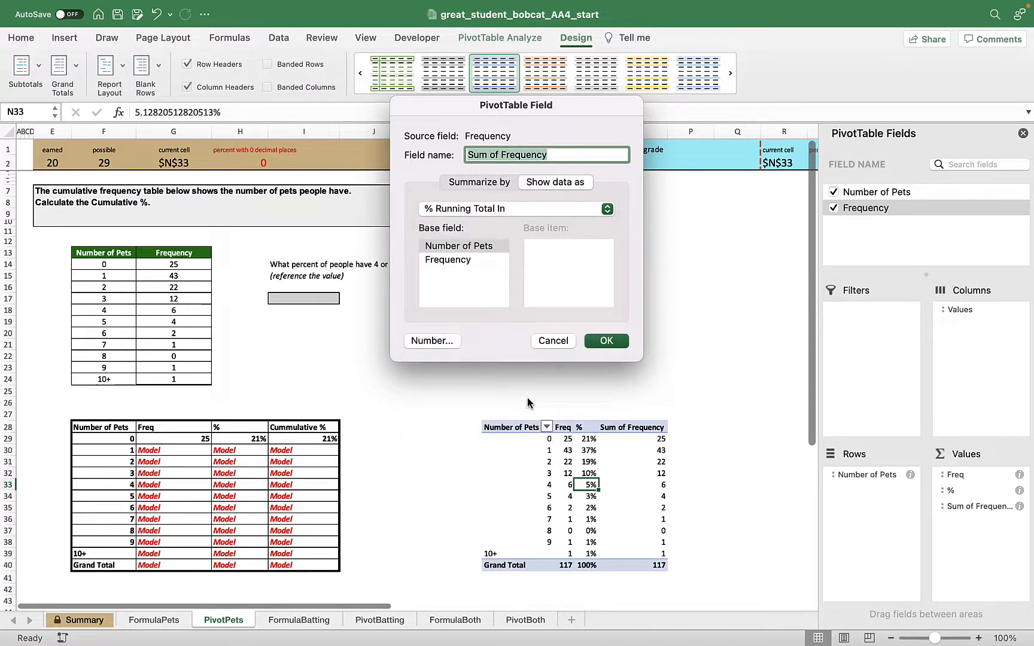
left_click(610, 339)
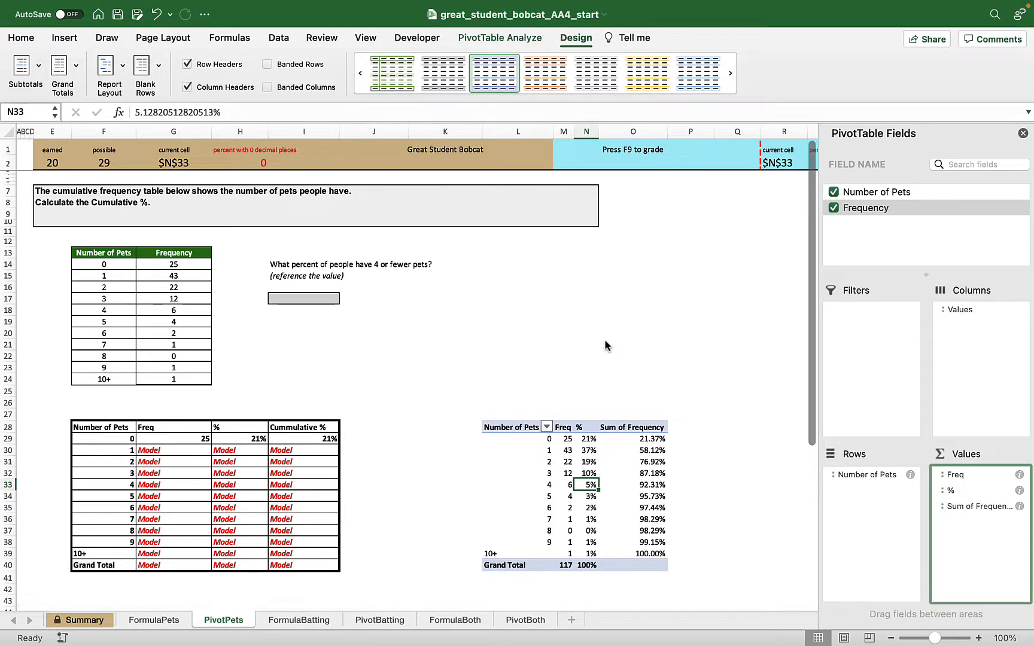
Step: Set the running-total value field's number format to Percentage with 0 decimal places
left_click(659, 440)
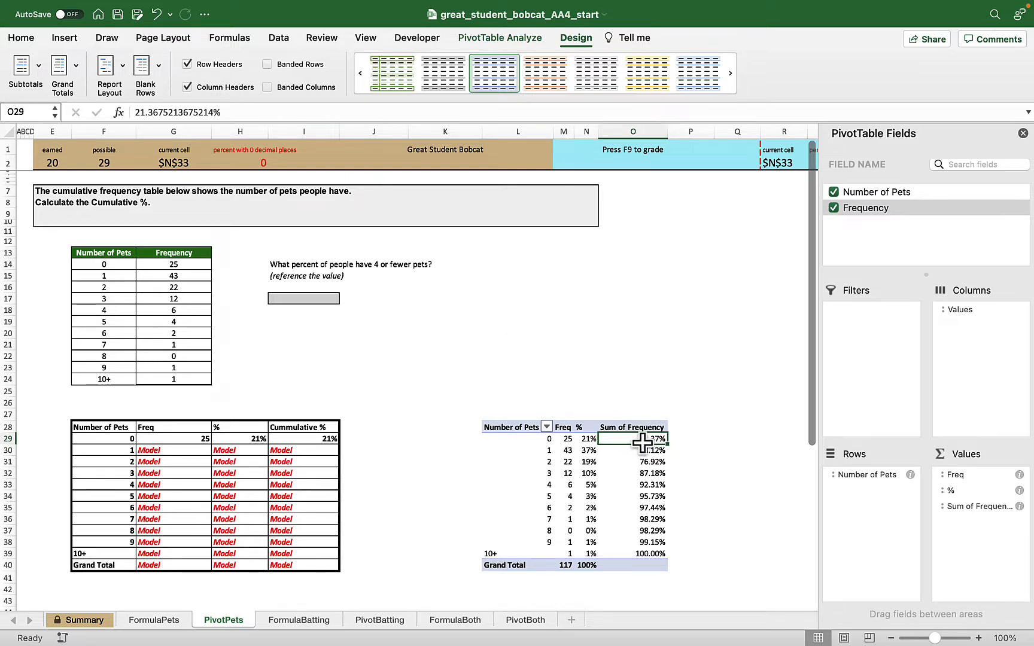
right_click(639, 440)
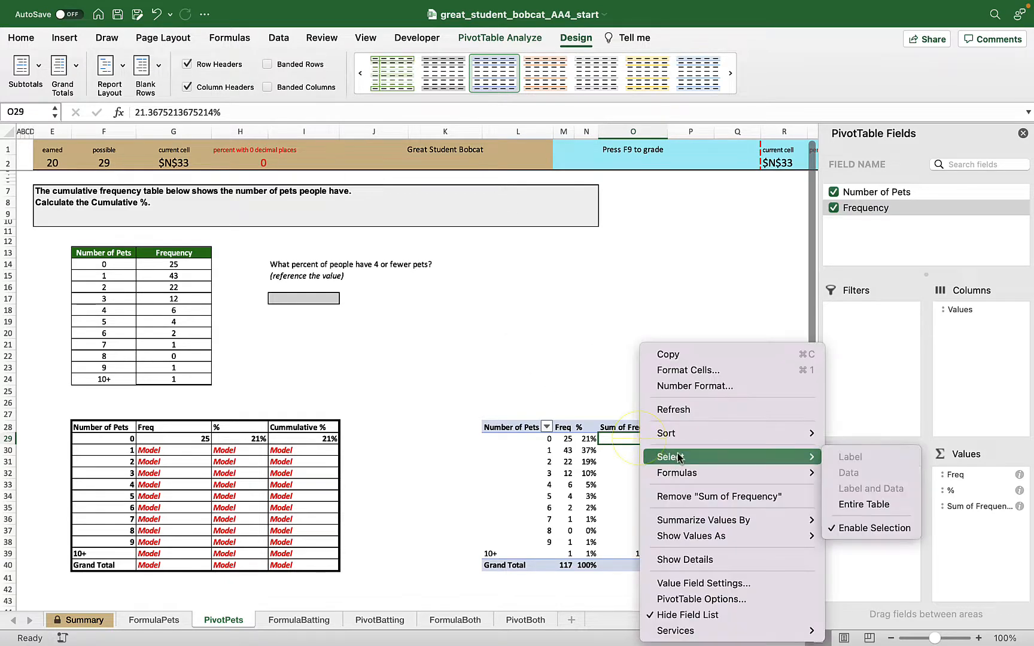
left_click(694, 386)
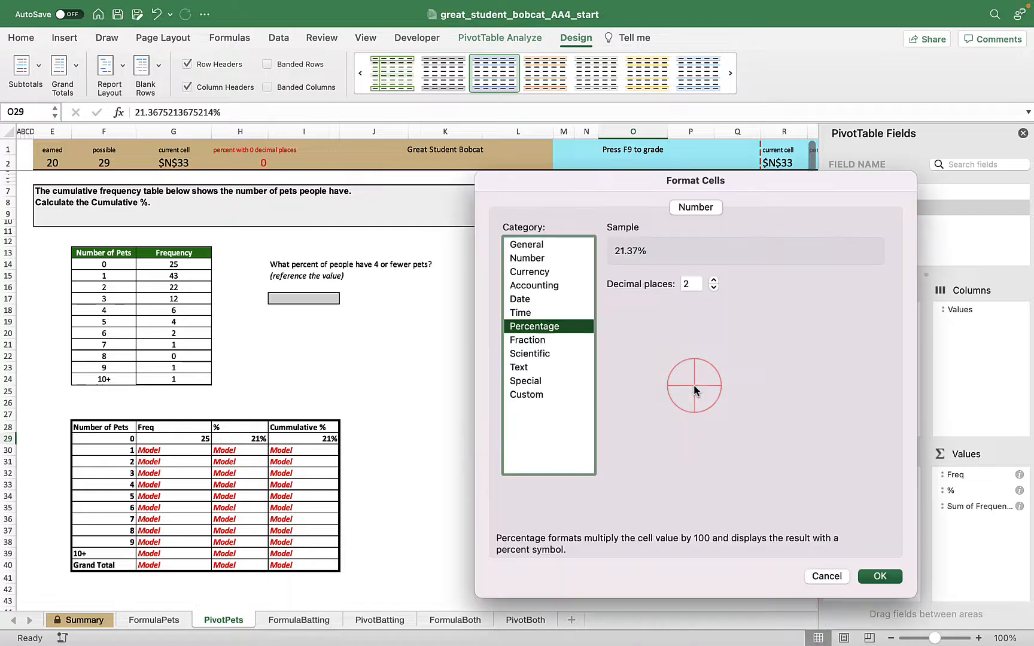
left_click(713, 288)
left_click(713, 288)
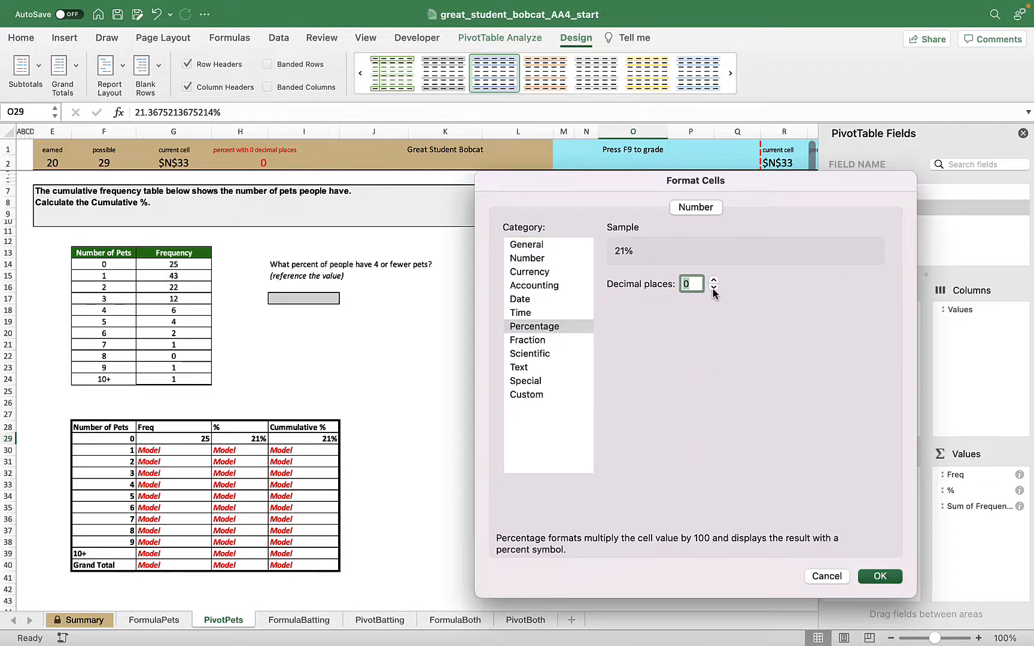
left_click(879, 576)
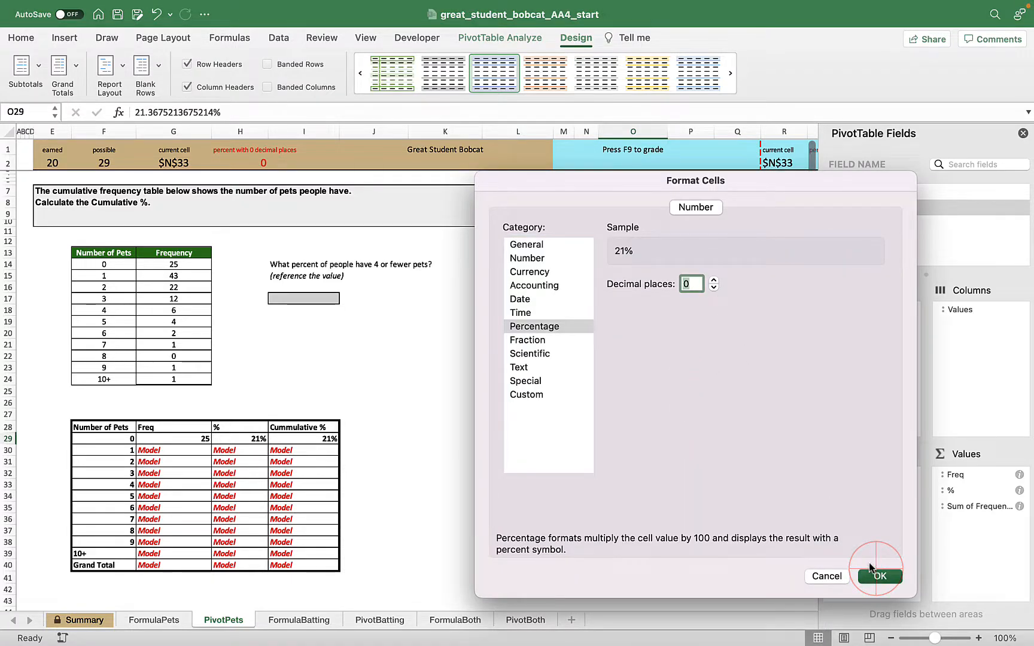
Step: Rename the running-total column's header in O28 to Cummulative %
left_click(637, 430)
type("Cu")
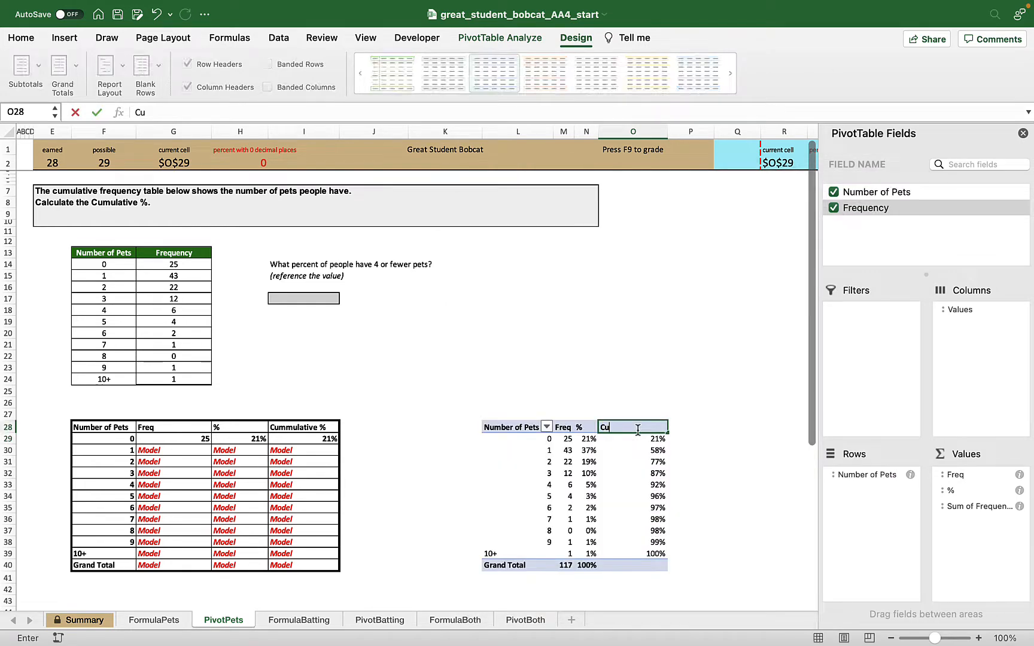
type("mmulative %")
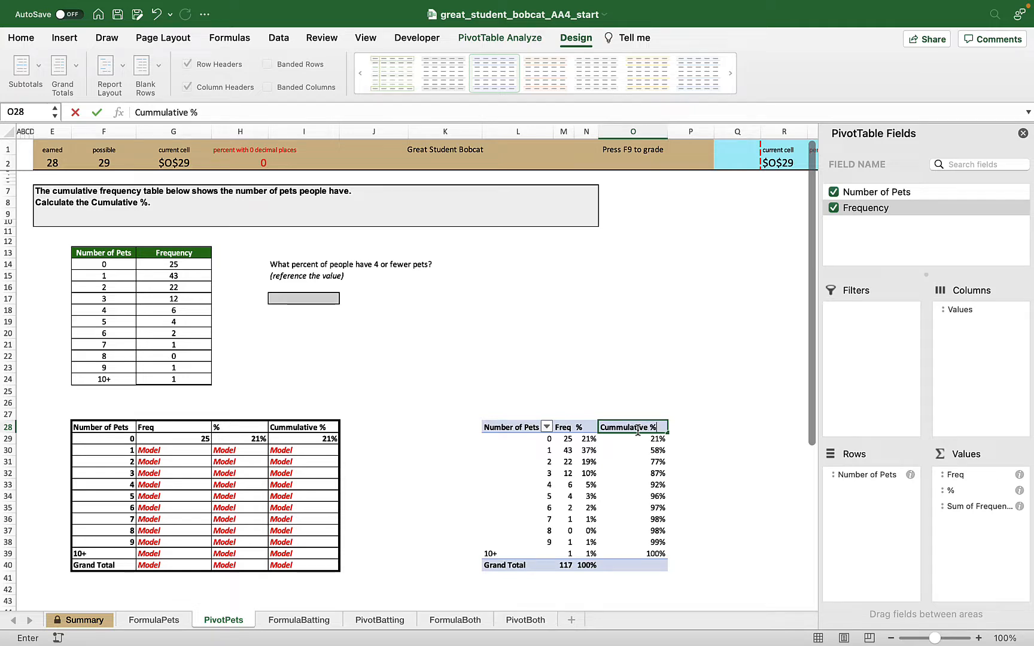
left_click(691, 354)
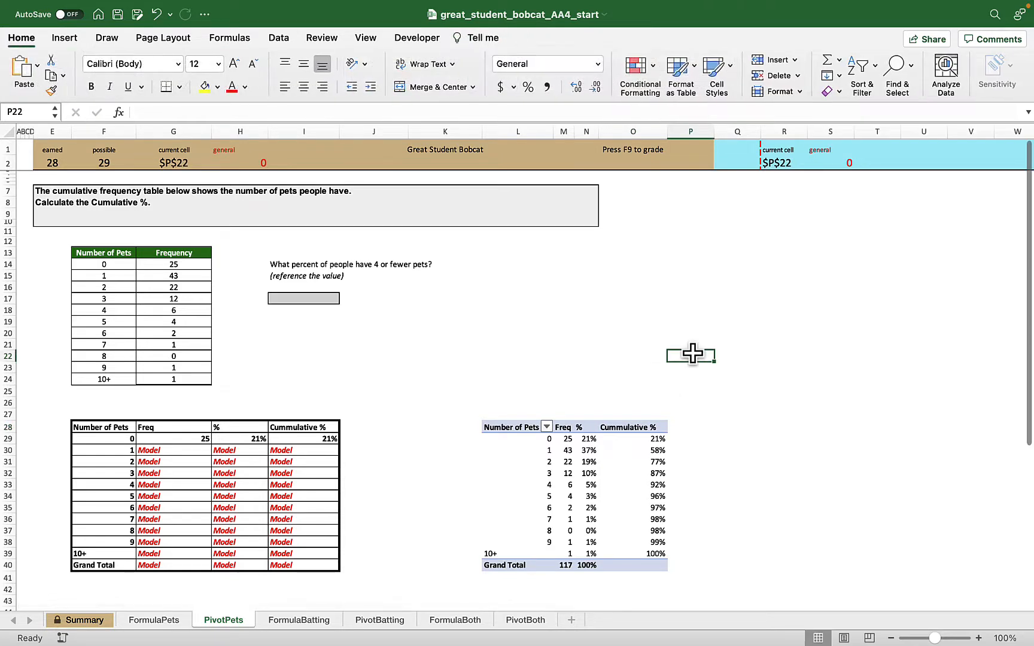
Step: Widen columns M and N equally and center the contents of the whole PivotTable, L28 through O40
left_click_drag(574, 131, 642, 130)
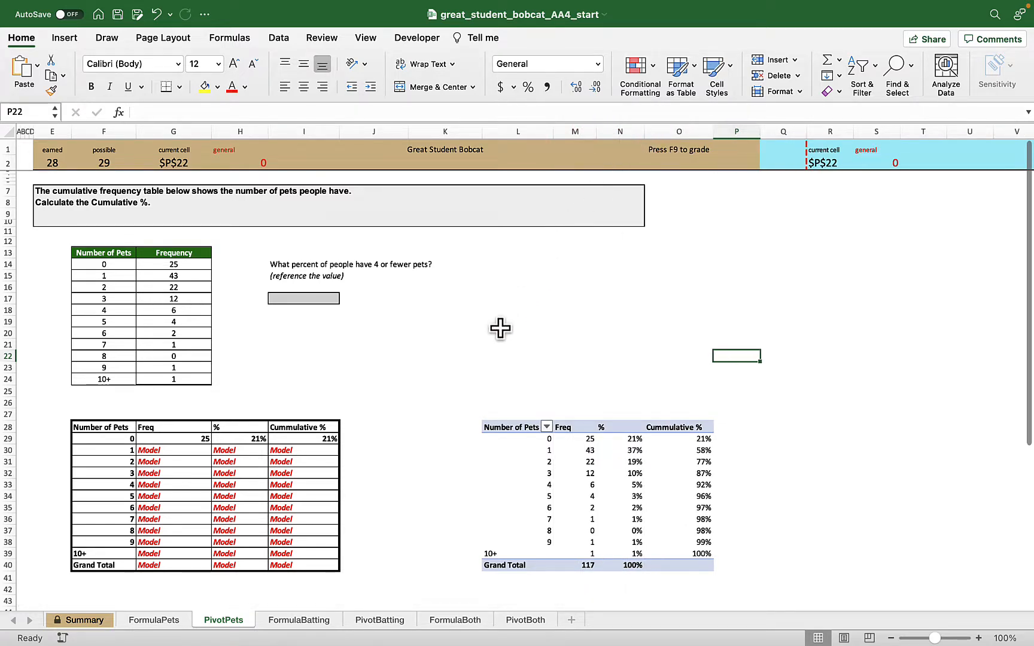
scroll(500, 327, "down", 5)
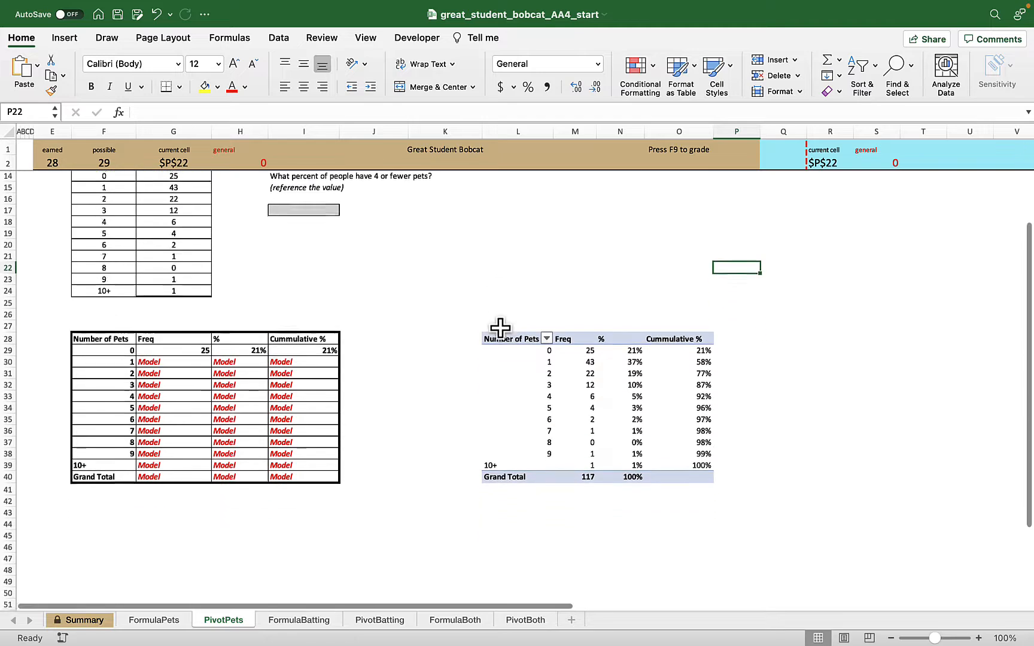
scroll(499, 327, "down", 1)
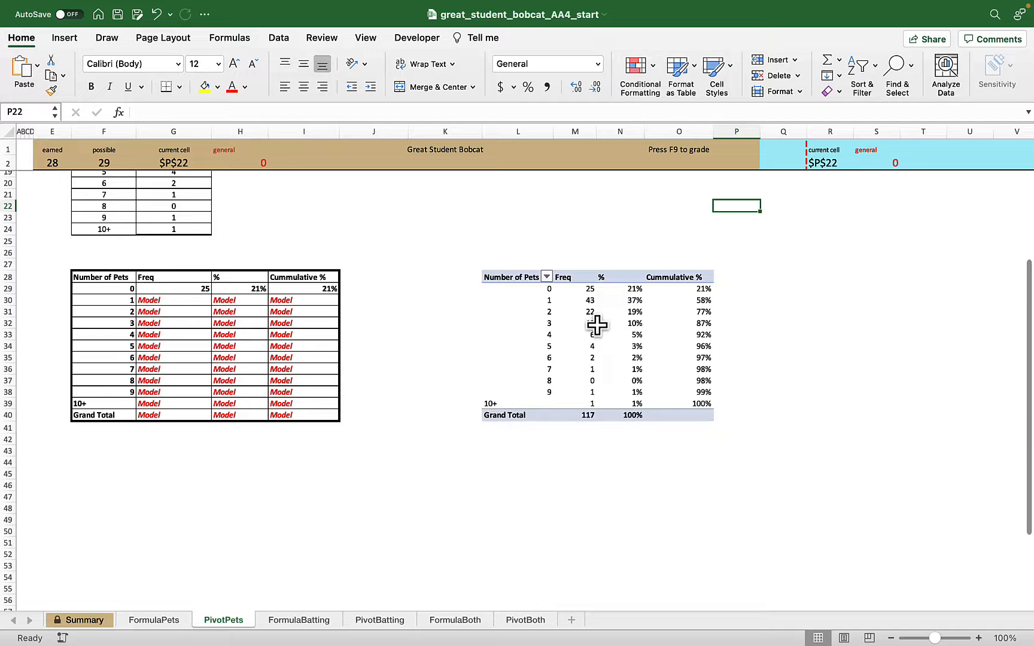
scroll(597, 325, "up", 5)
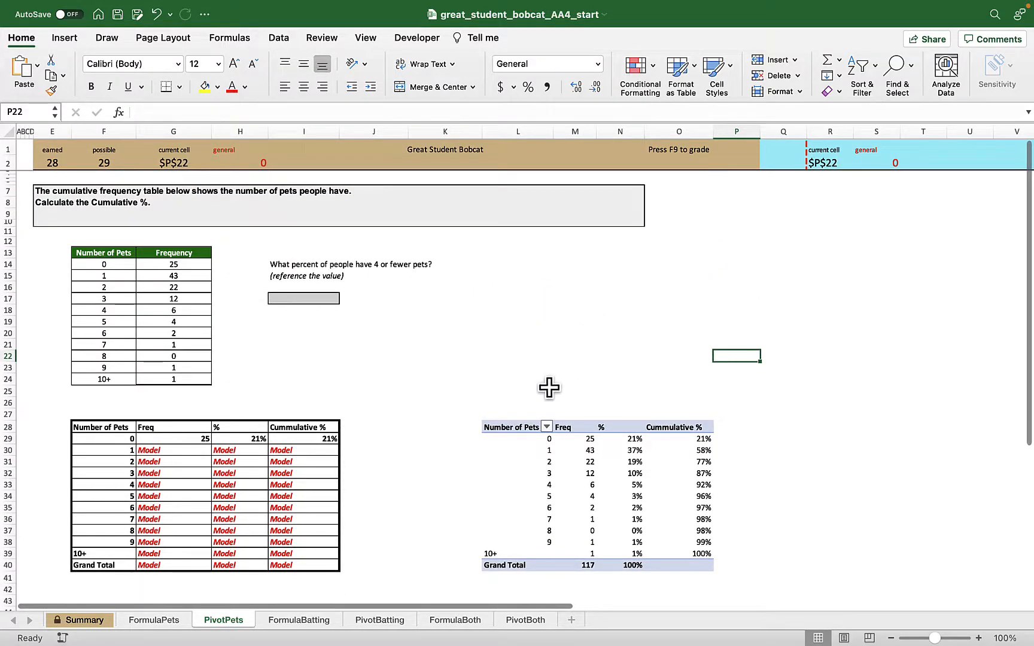
left_click_drag(517, 428, 674, 563)
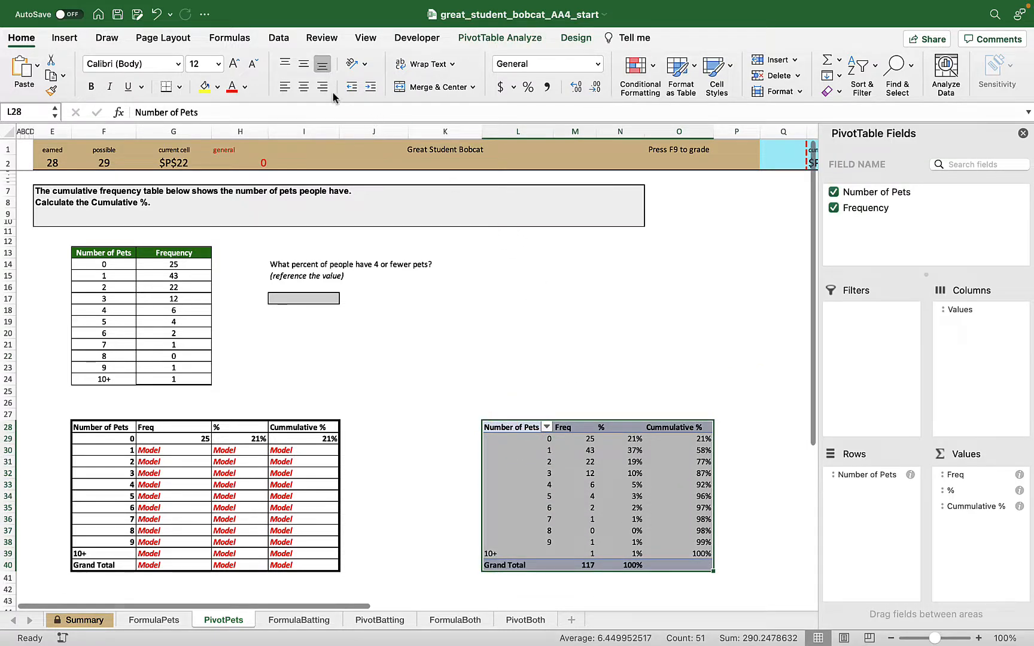
left_click(303, 87)
left_click(575, 303)
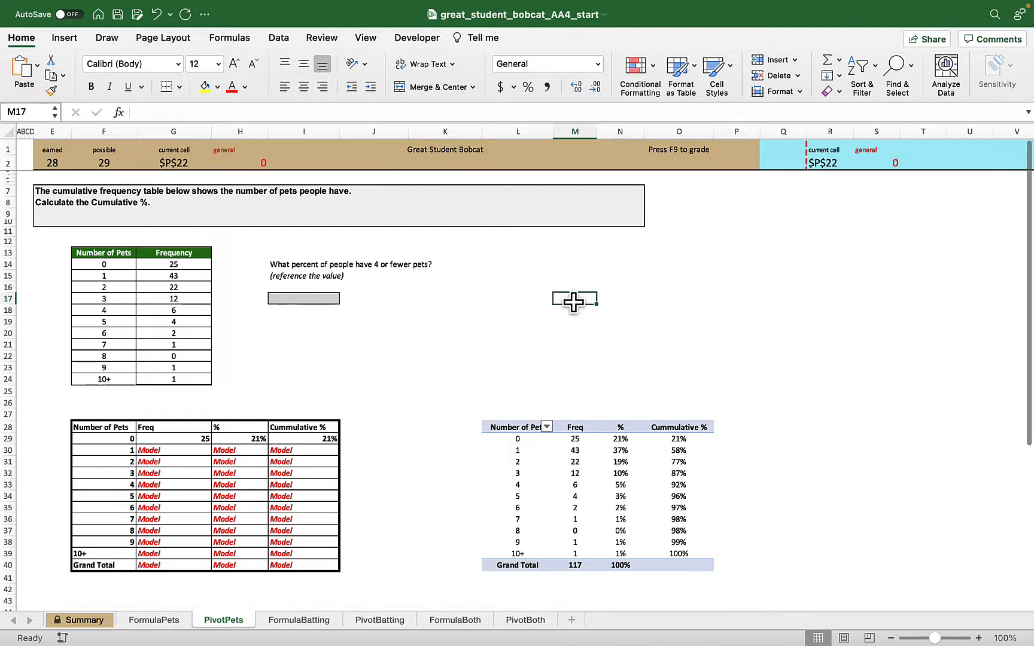
Step: Examine the instructions, player data, answer tables and model pie charts on the FormulaBatting and PivotBatting sheets
left_click(311, 624)
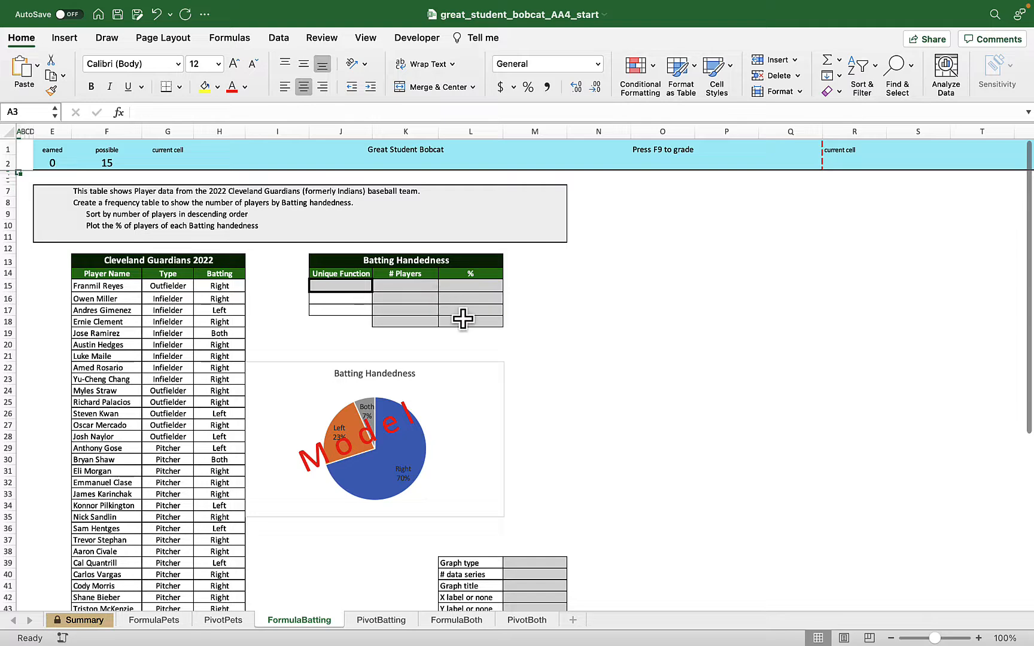
scroll(575, 340, "down", 2)
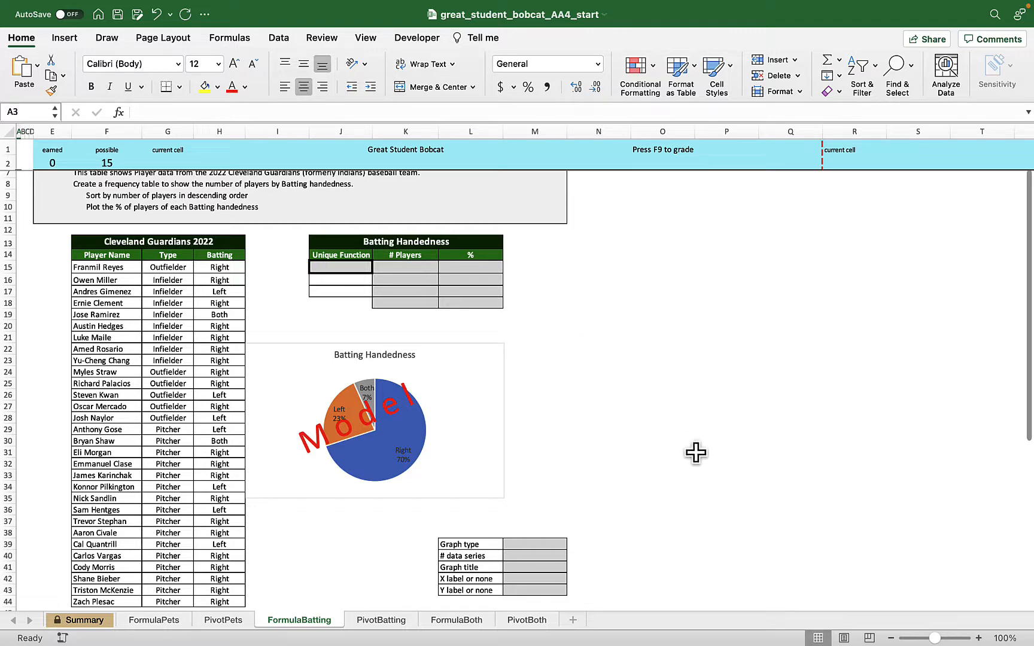
scroll(706, 463, "down", 6)
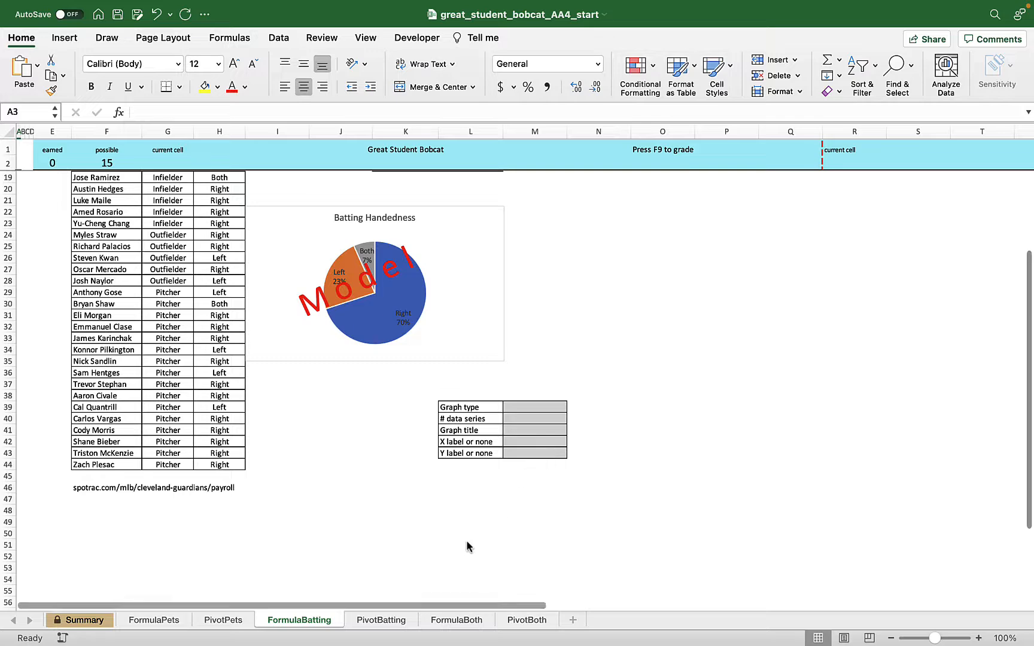
left_click(383, 620)
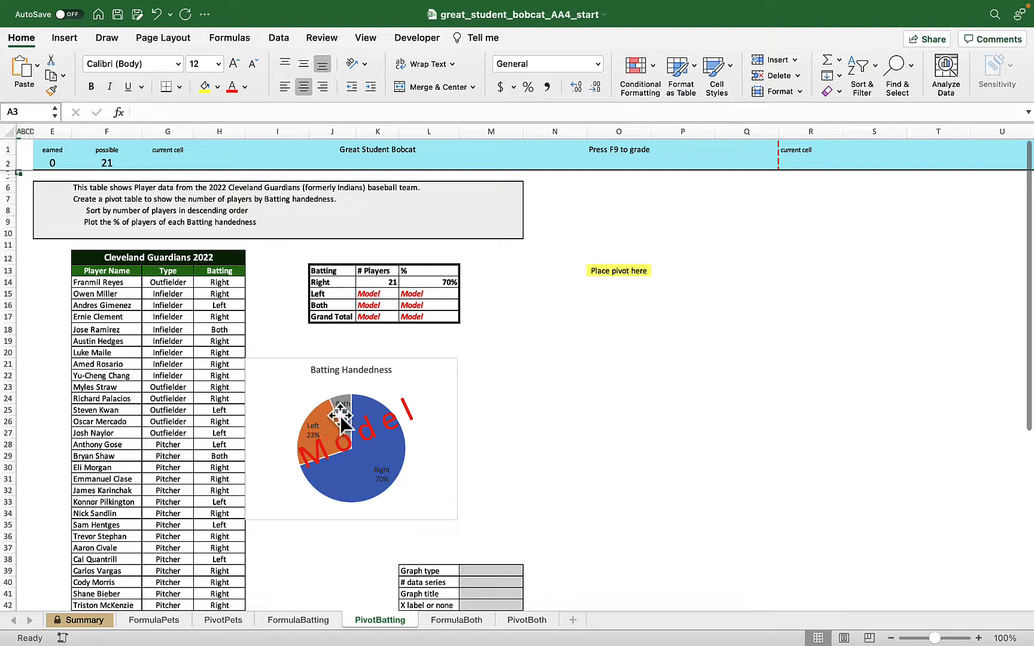
left_click(179, 341)
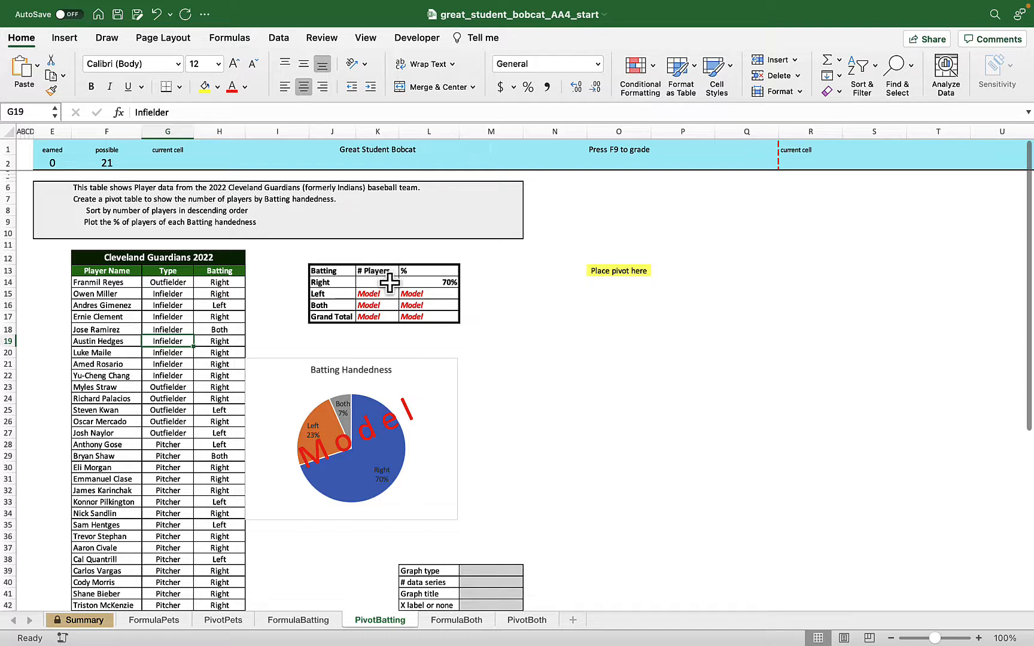
mouse_move(447, 285)
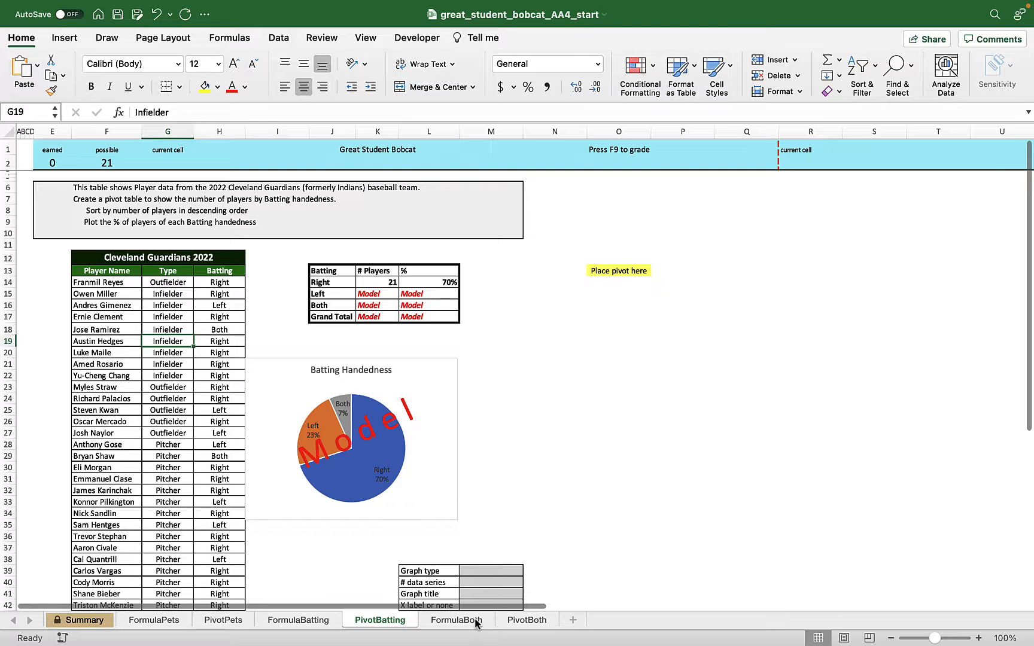
Step: Examine the contingency-table instructions, model column charts and graph-description cells on the FormulaBoth and PivotBoth sheets
left_click(457, 620)
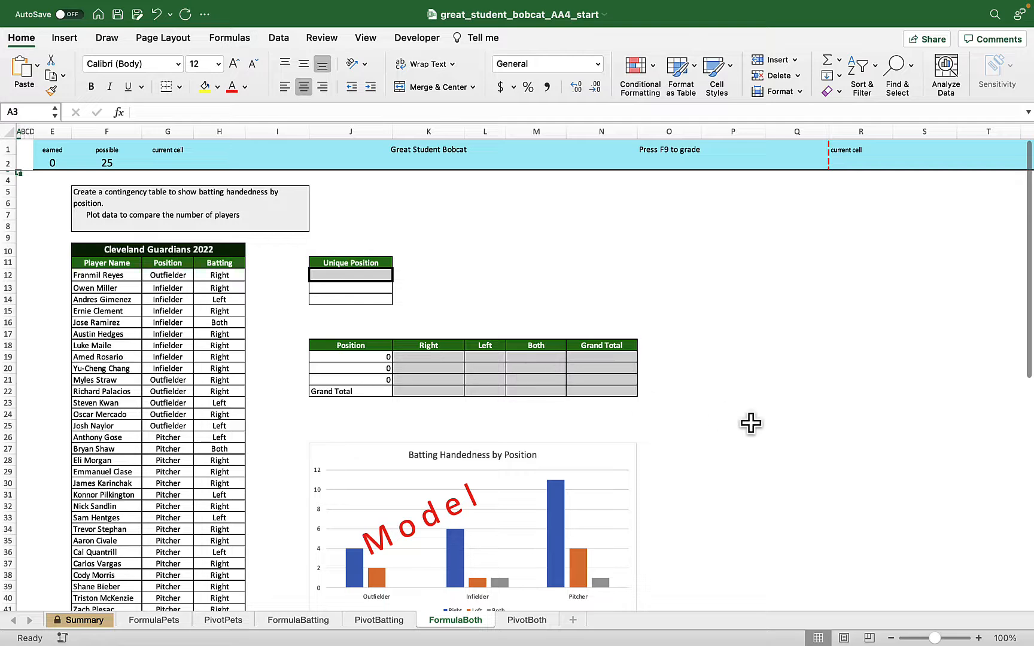
scroll(751, 420, "down", 5)
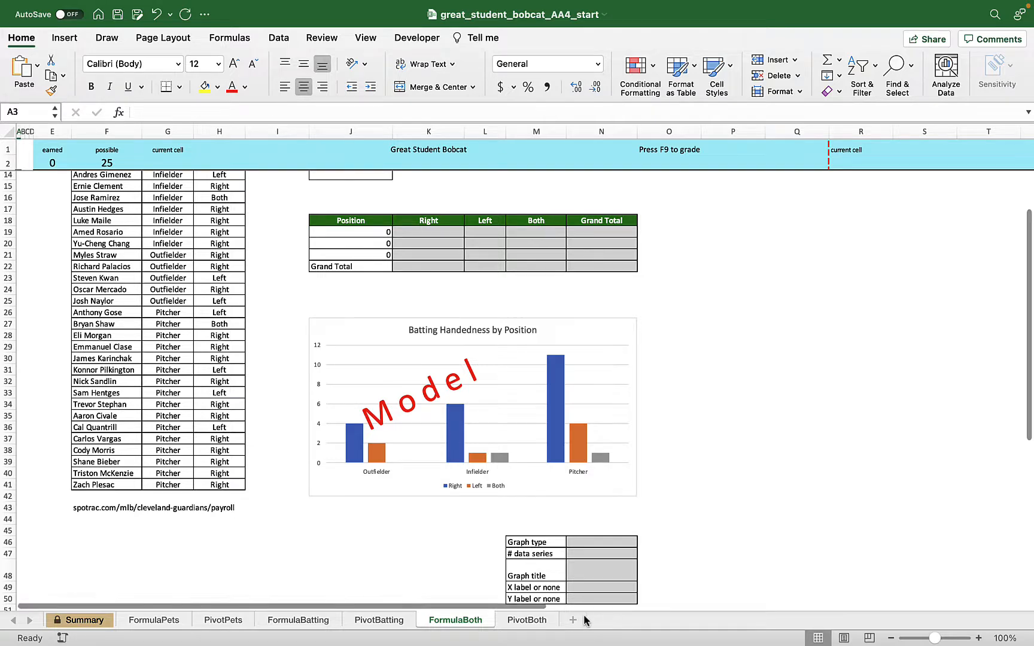
left_click(534, 620)
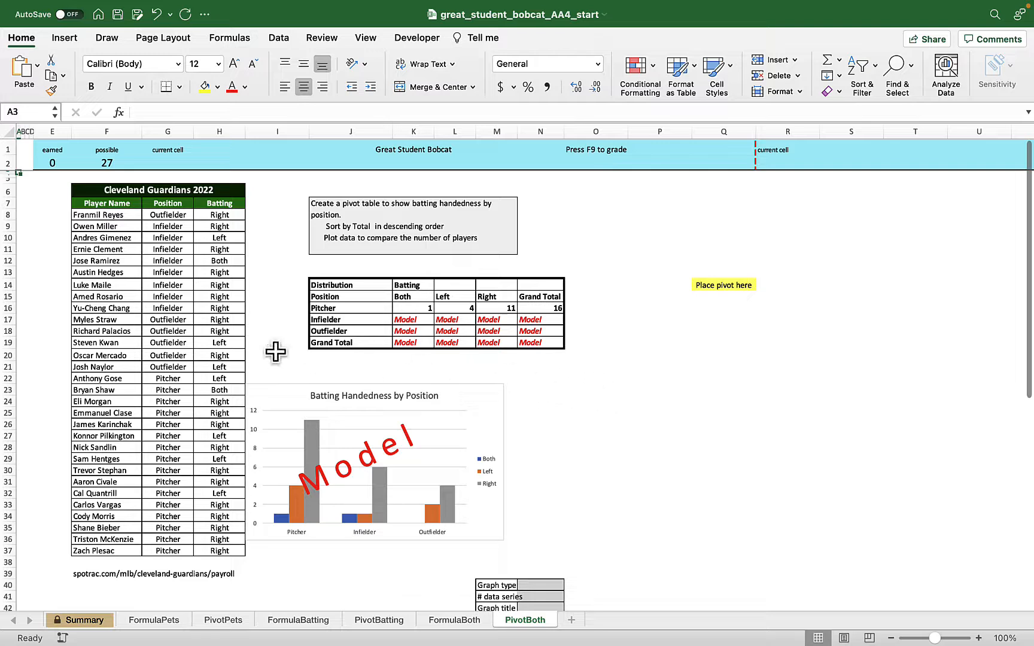
left_click(182, 342)
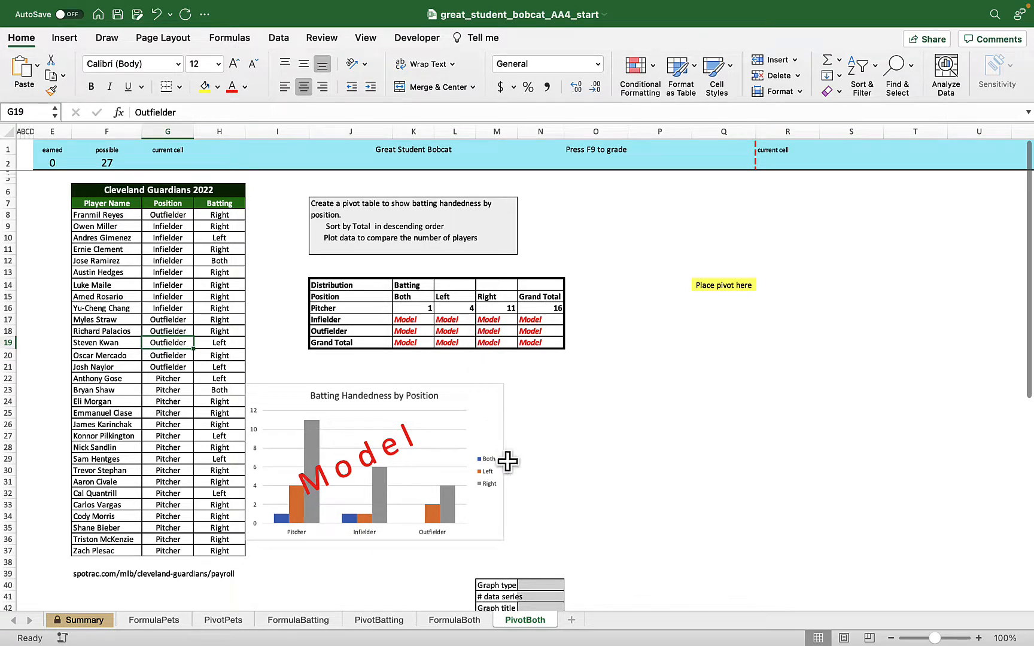
scroll(509, 469, "down", 2)
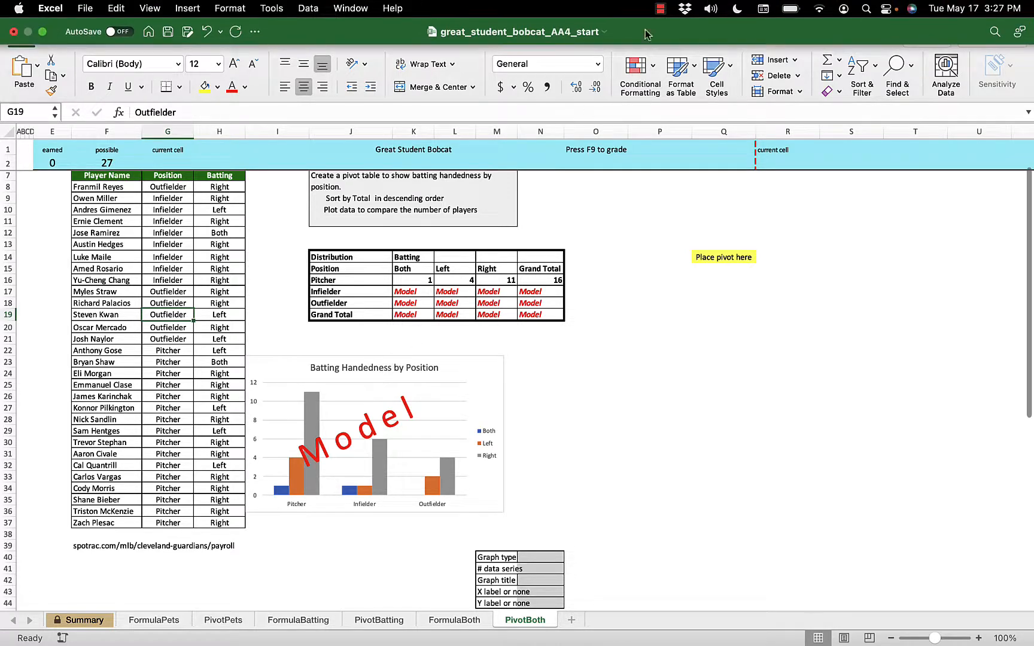
left_click(662, 9)
left_click(688, 30)
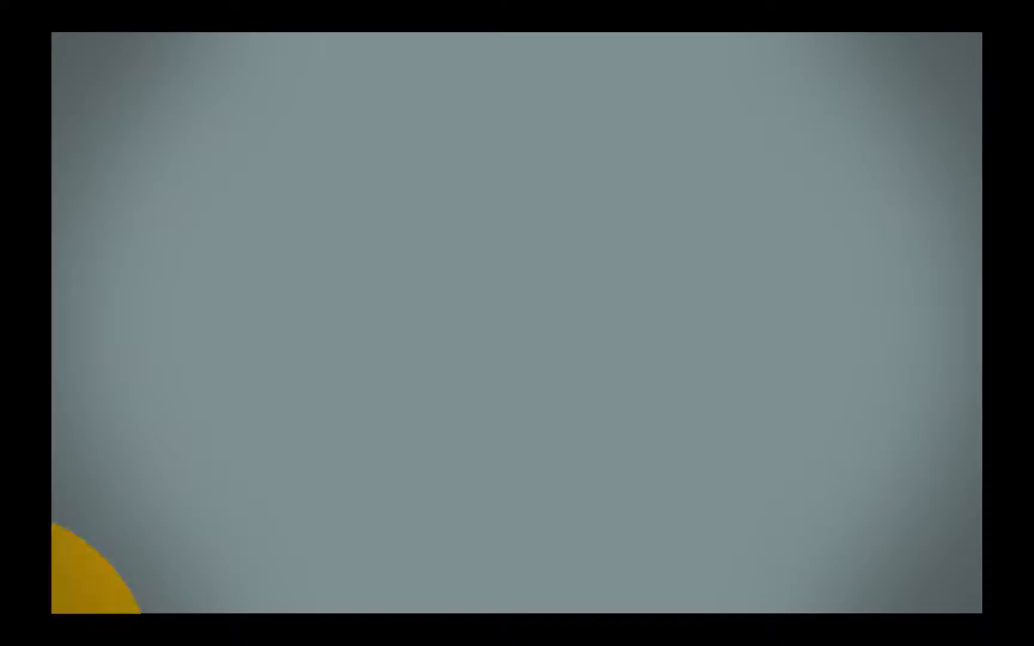